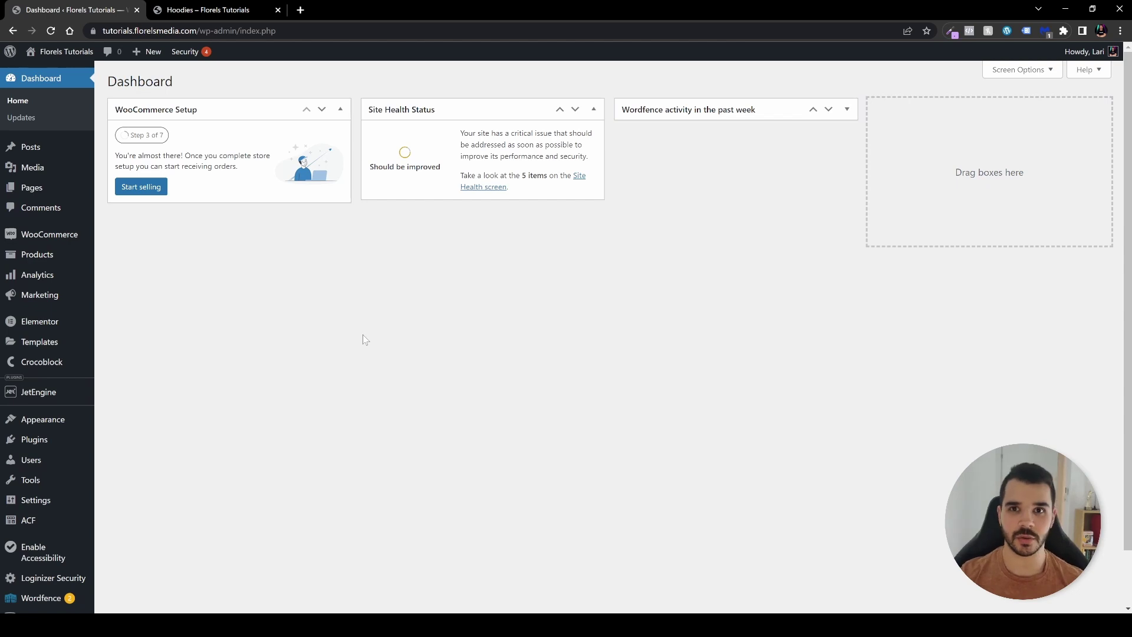
Review the shop's Hoodies category page, which lists three hoodies priced $42.00–$45.00
{"action": "left_click", "coordinate": [206, 10]}
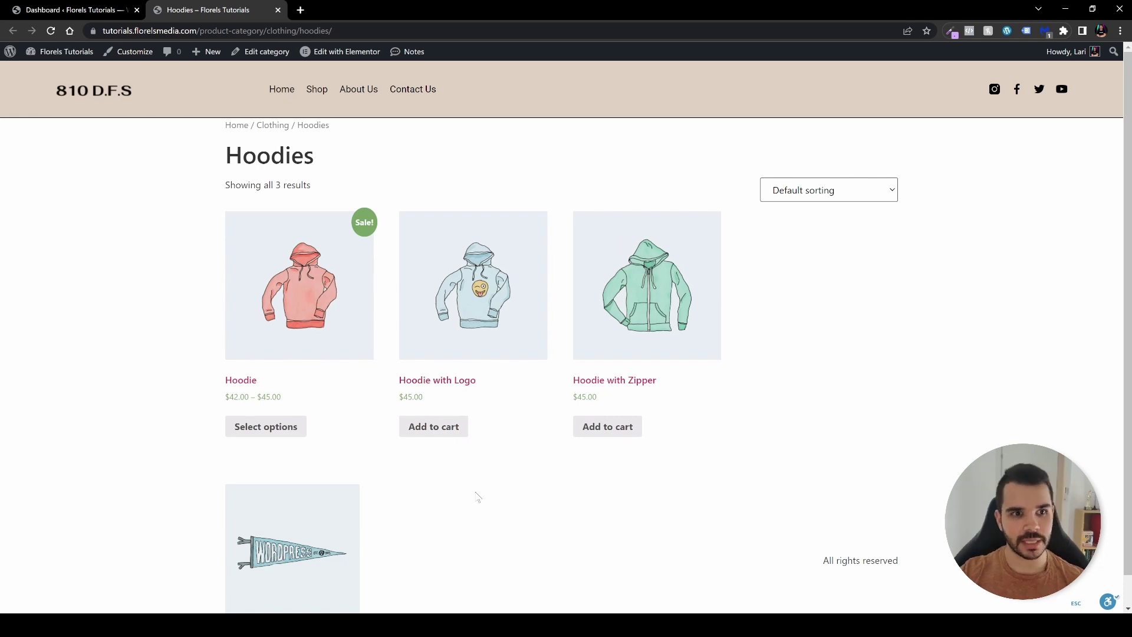
Return to the admin and activate the installed Rearrange Woocommerce Products plugin
{"action": "left_click", "coordinate": [73, 10]}
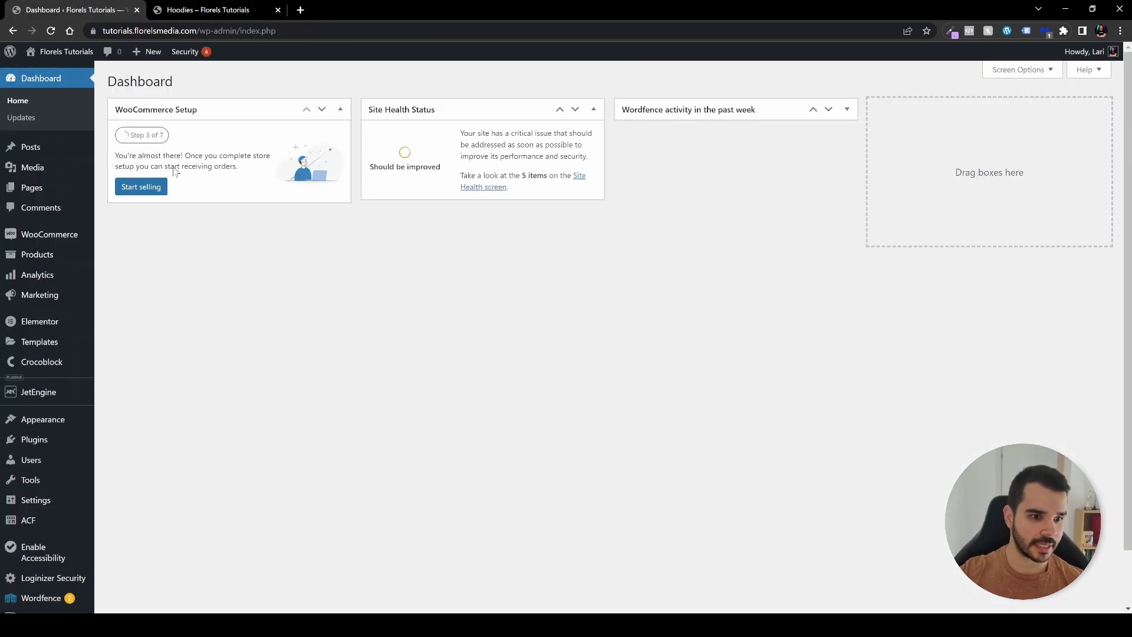
{"action": "left_click", "coordinate": [50, 440]}
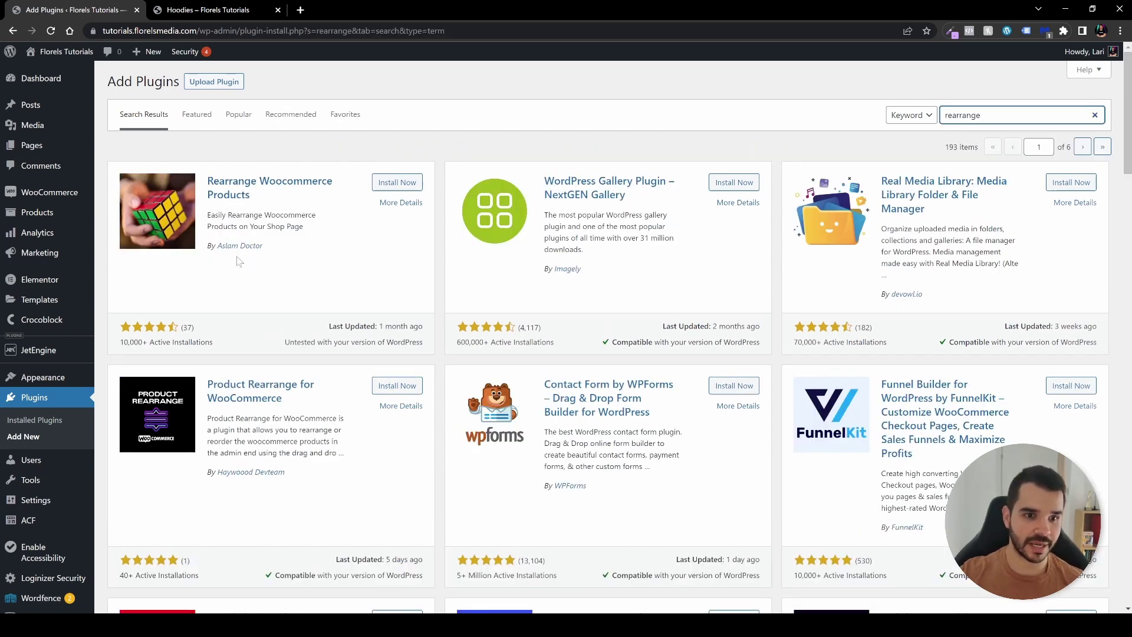
{"action": "left_click", "coordinate": [386, 188]}
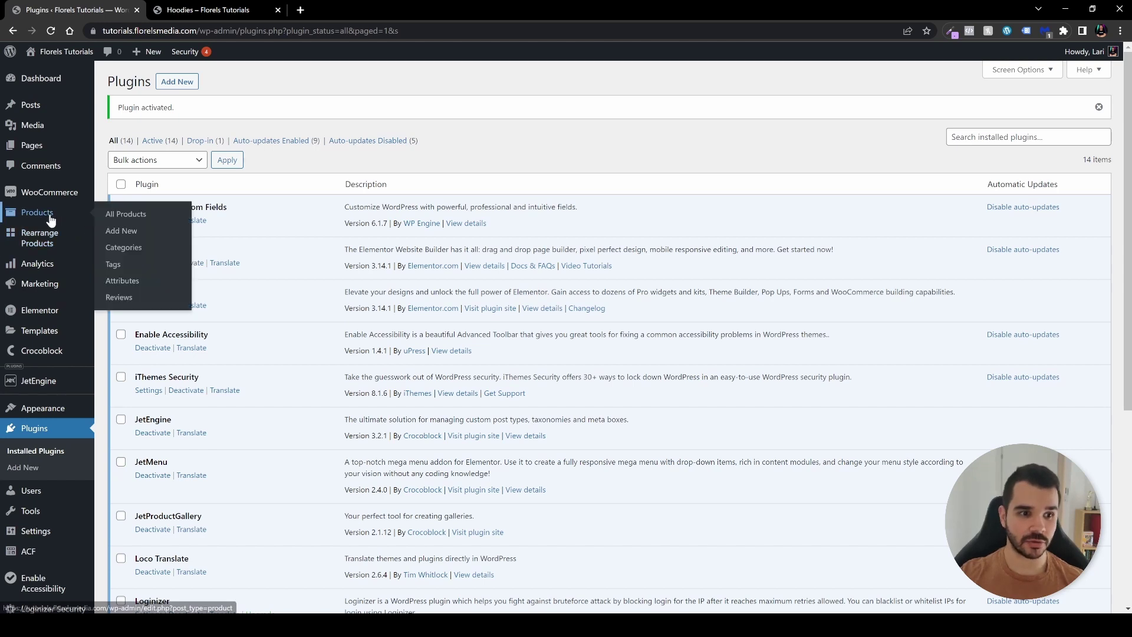
Open the Rearrange Woocommerce Products sorting page and look over the product list
{"action": "mouse_move", "coordinate": [48, 247]}
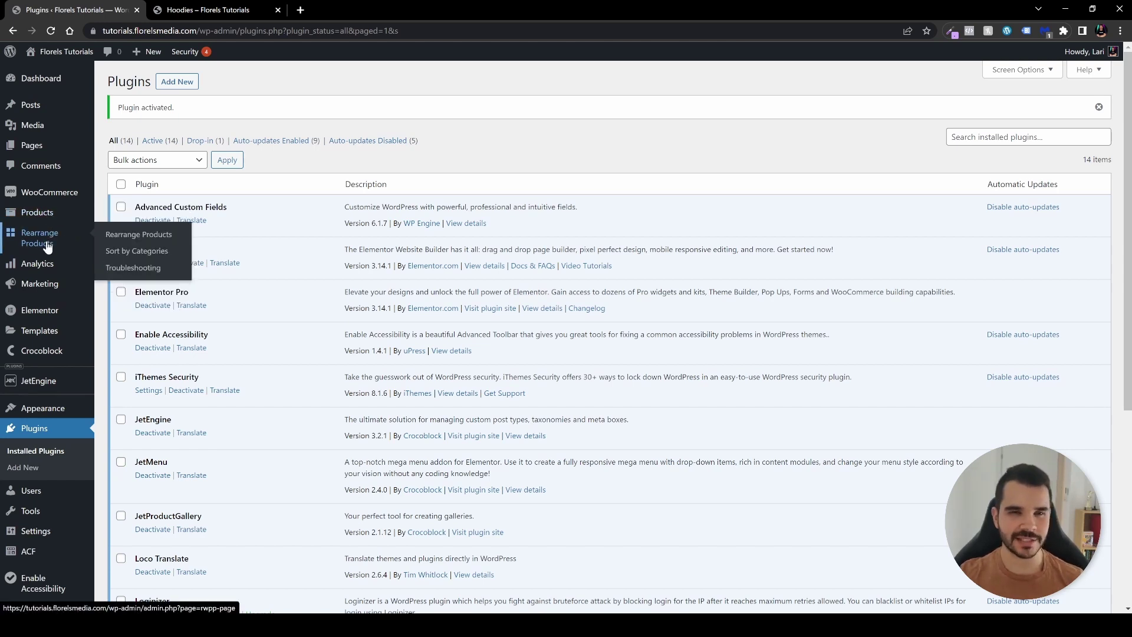
{"action": "left_click", "coordinate": [48, 246]}
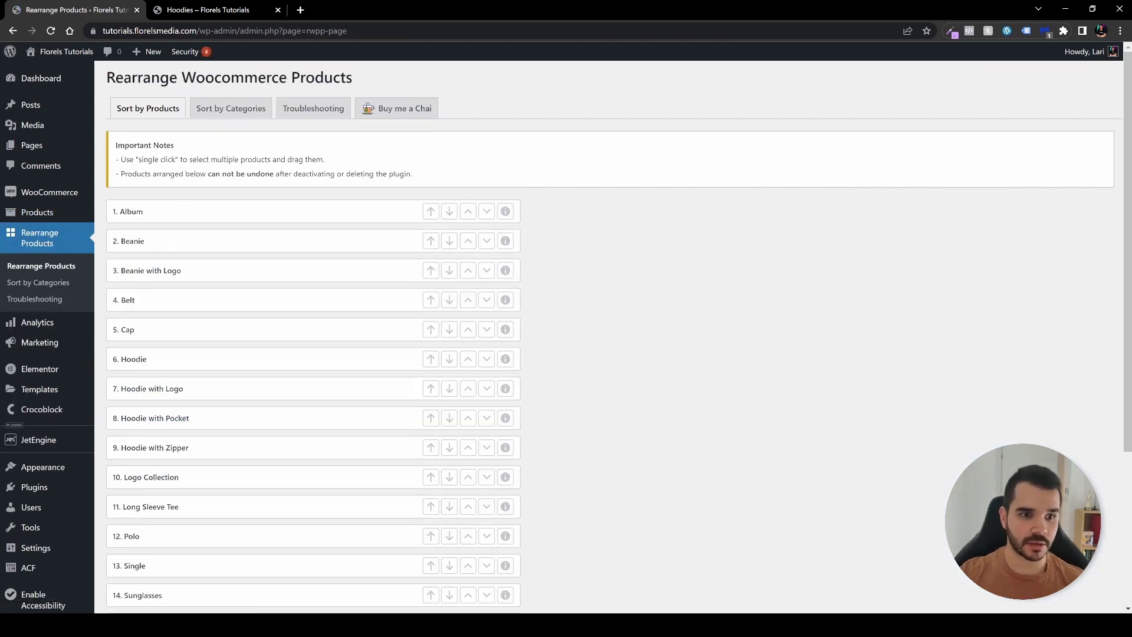
{"action": "scroll", "coordinate": [323, 250], "scroll_direction": "down", "scroll_amount": 4}
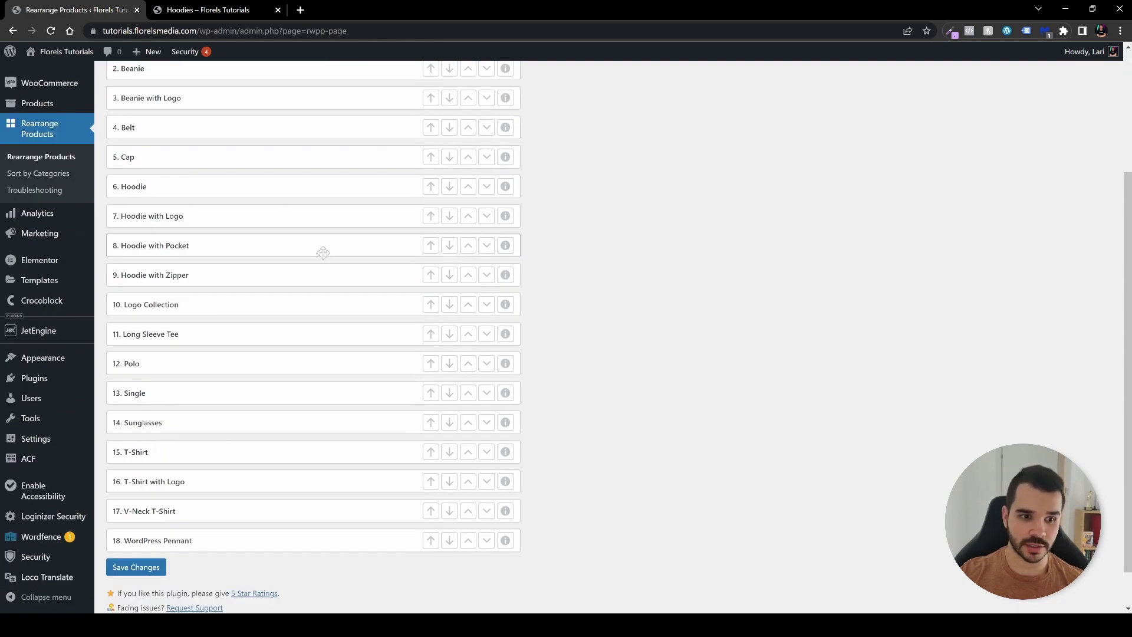
{"action": "scroll", "coordinate": [320, 354], "scroll_direction": "up", "scroll_amount": 4}
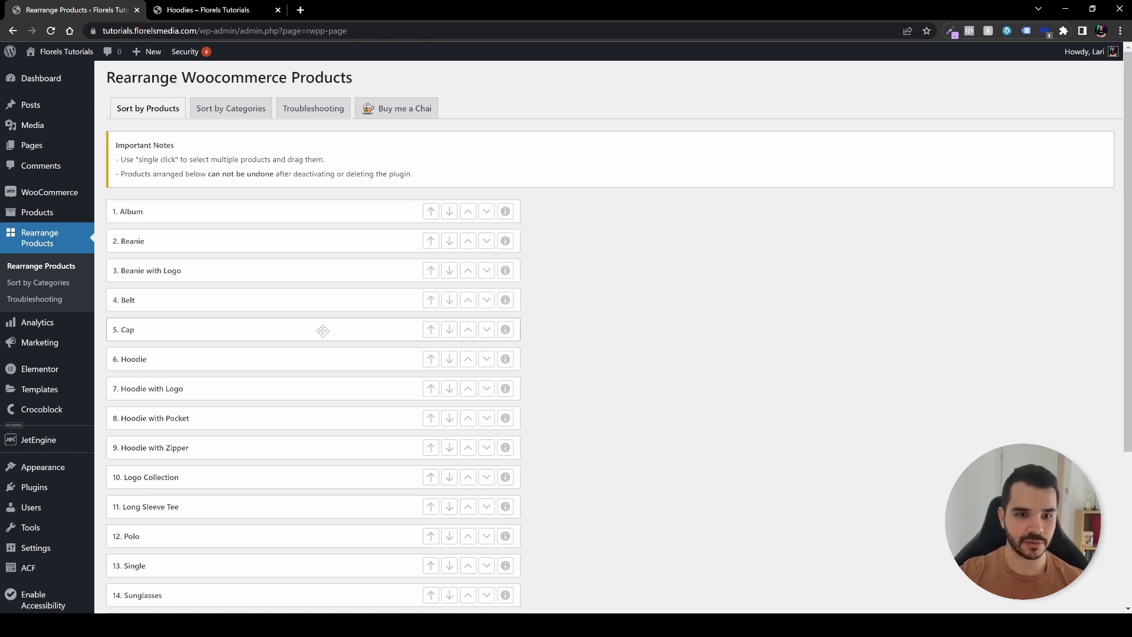
Move Cap up so it sits above Belt in the product order
{"action": "mouse_move", "coordinate": [324, 331]}
{"action": "left_mouse_down"}
{"action": "mouse_move", "coordinate": [309, 417]}
{"action": "mouse_move", "coordinate": [305, 326]}
{"action": "mouse_move", "coordinate": [315, 323]}
{"action": "left_mouse_up"}
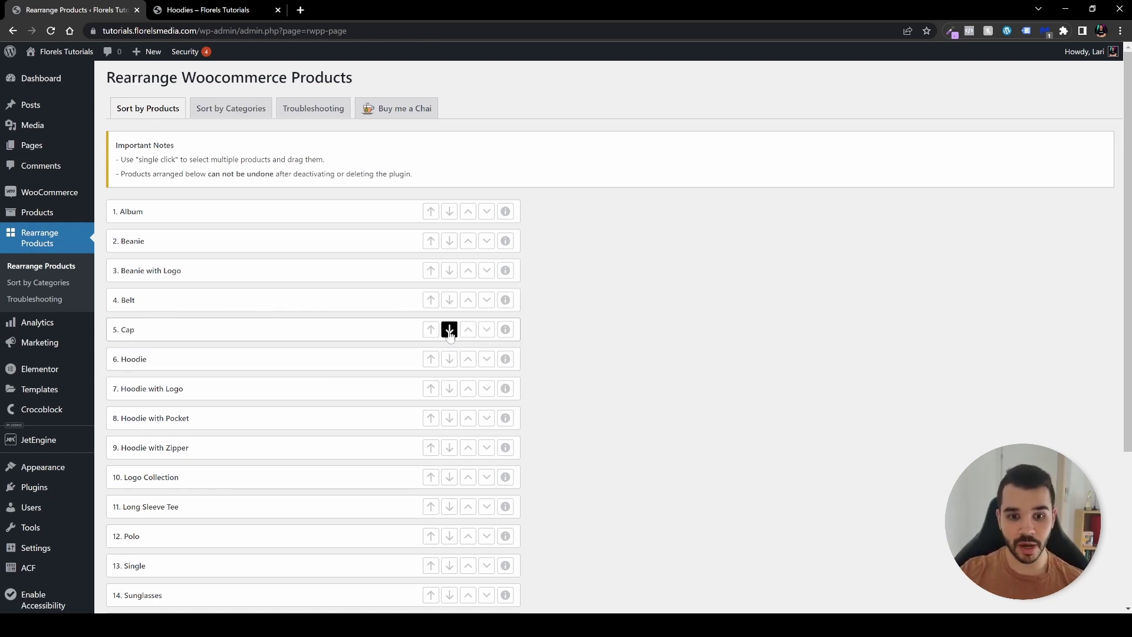
{"action": "left_click", "coordinate": [467, 331]}
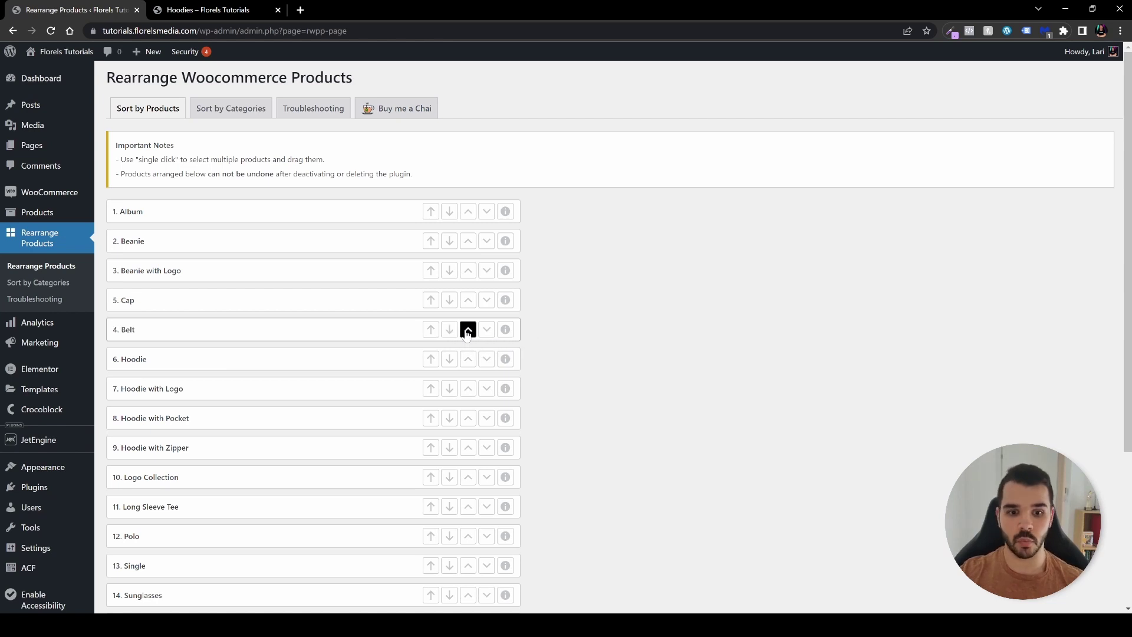
{"action": "left_click", "coordinate": [469, 332]}
{"action": "left_click", "coordinate": [469, 332]}
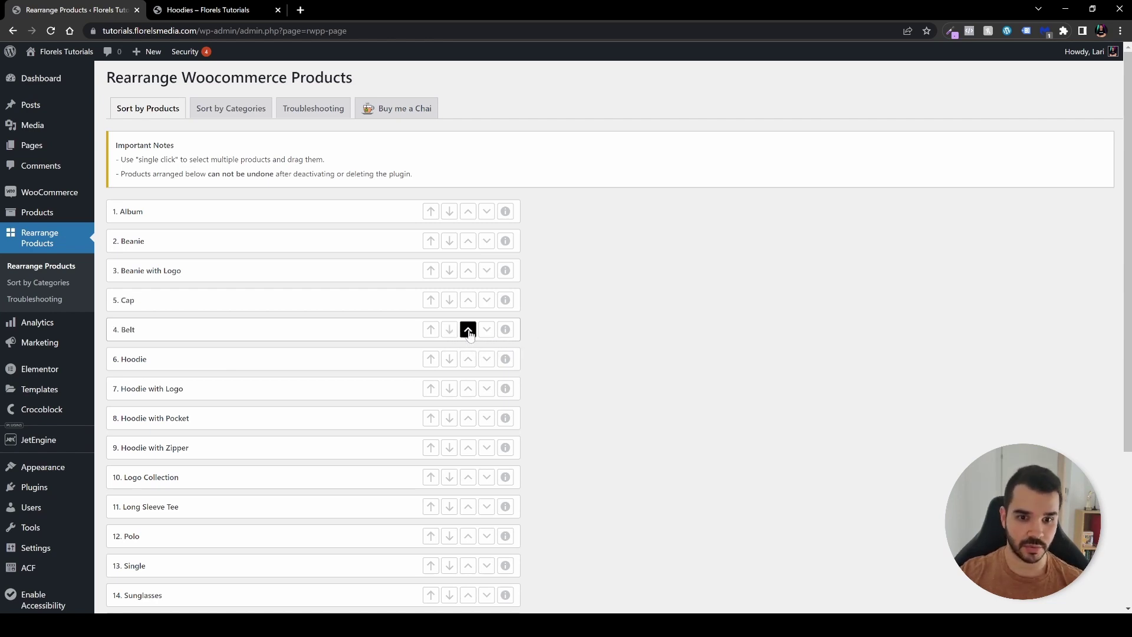
{"action": "left_click", "coordinate": [469, 332]}
{"action": "left_click", "coordinate": [469, 332]}
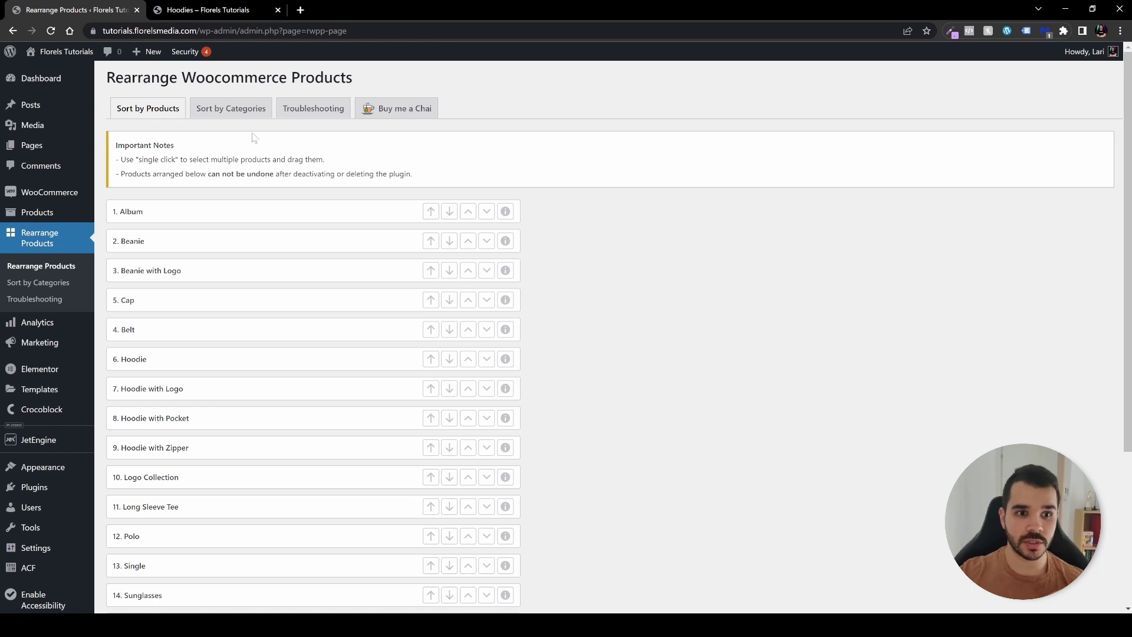
In Sort by Categories, pick Hoodies, drag Hoodie with Logo to the top, and save
{"action": "left_click", "coordinate": [238, 112]}
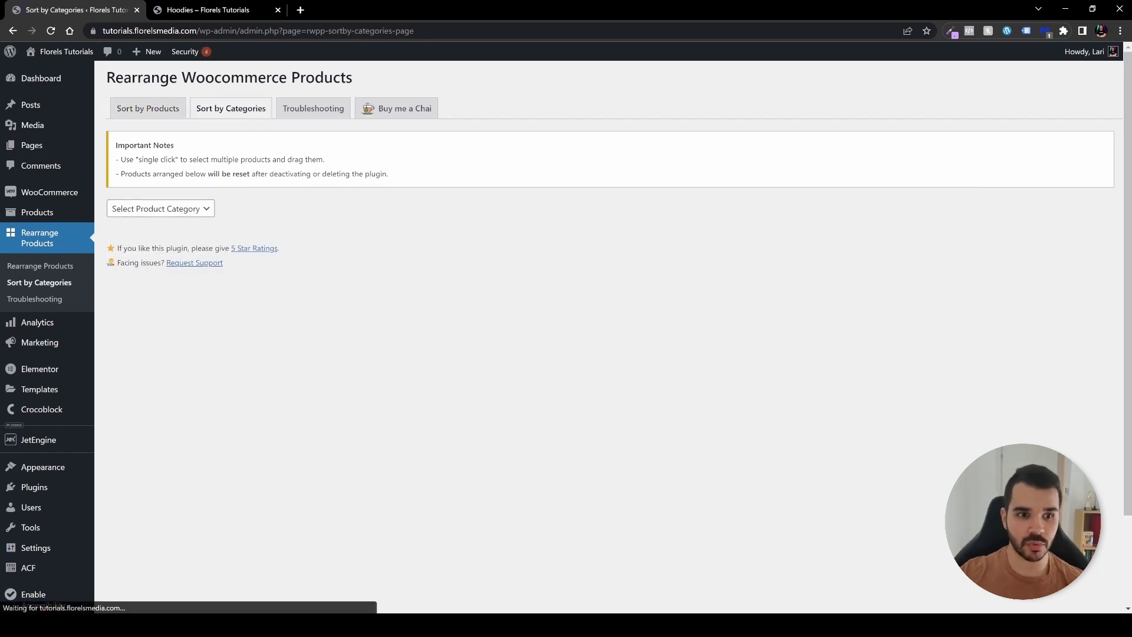
{"action": "left_click", "coordinate": [176, 210]}
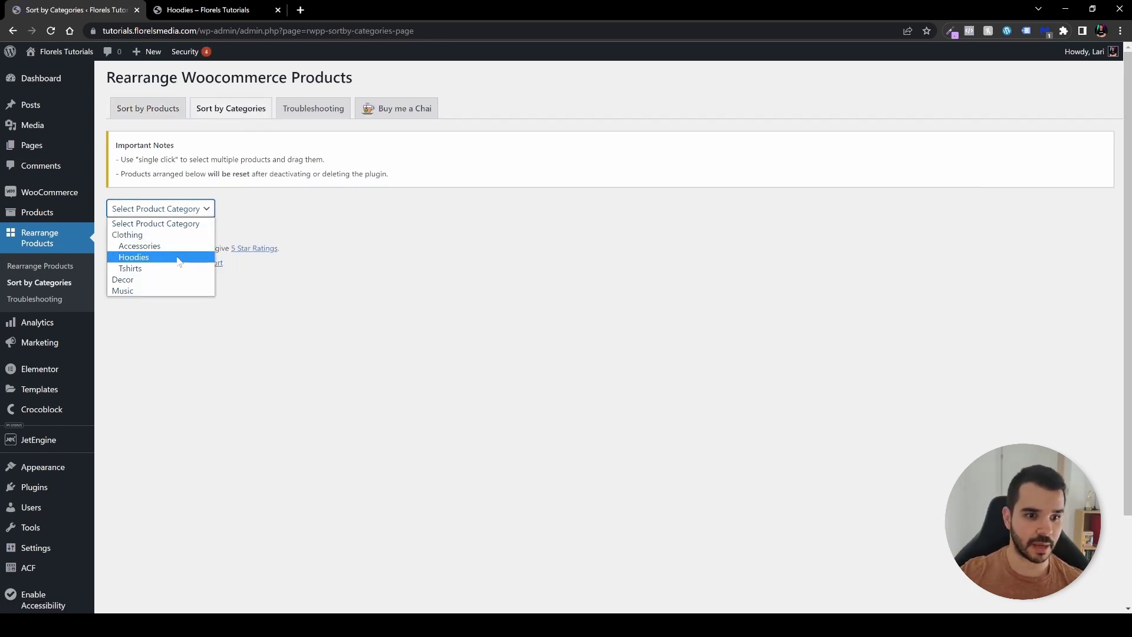
{"action": "left_click", "coordinate": [179, 258]}
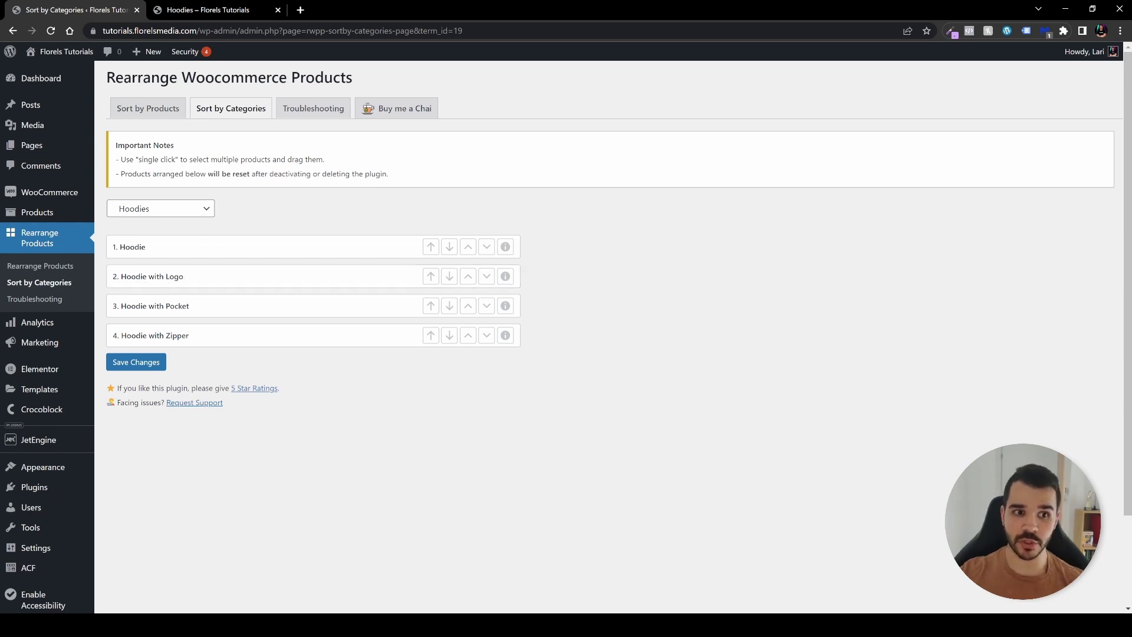
{"action": "key", "text": "ctrl+Tab"}
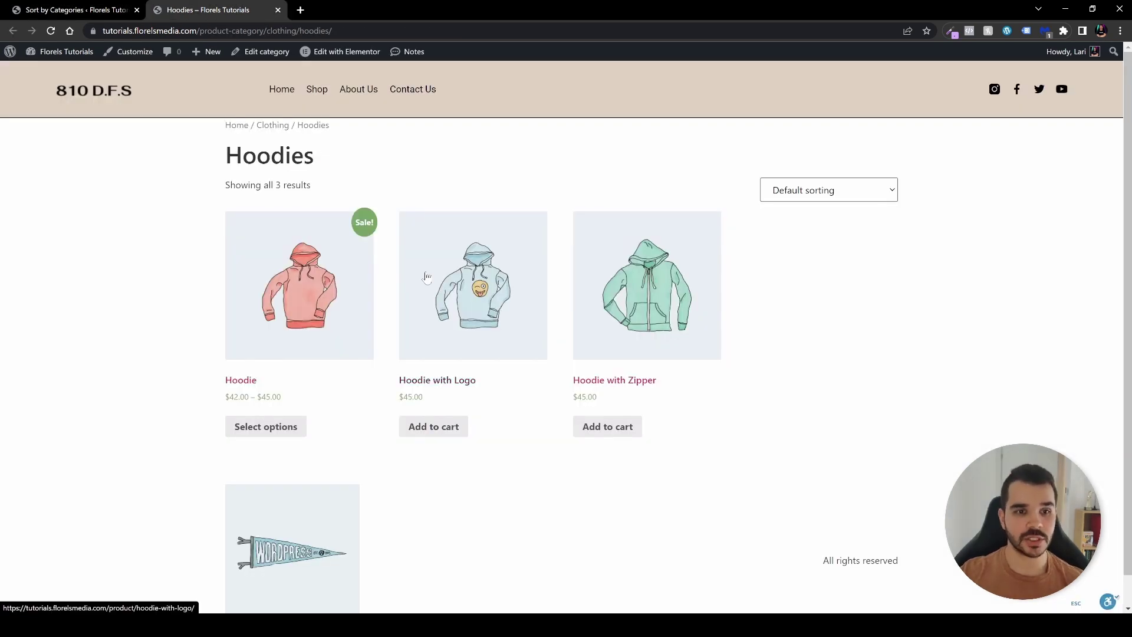
{"action": "key", "text": "ctrl+Tab"}
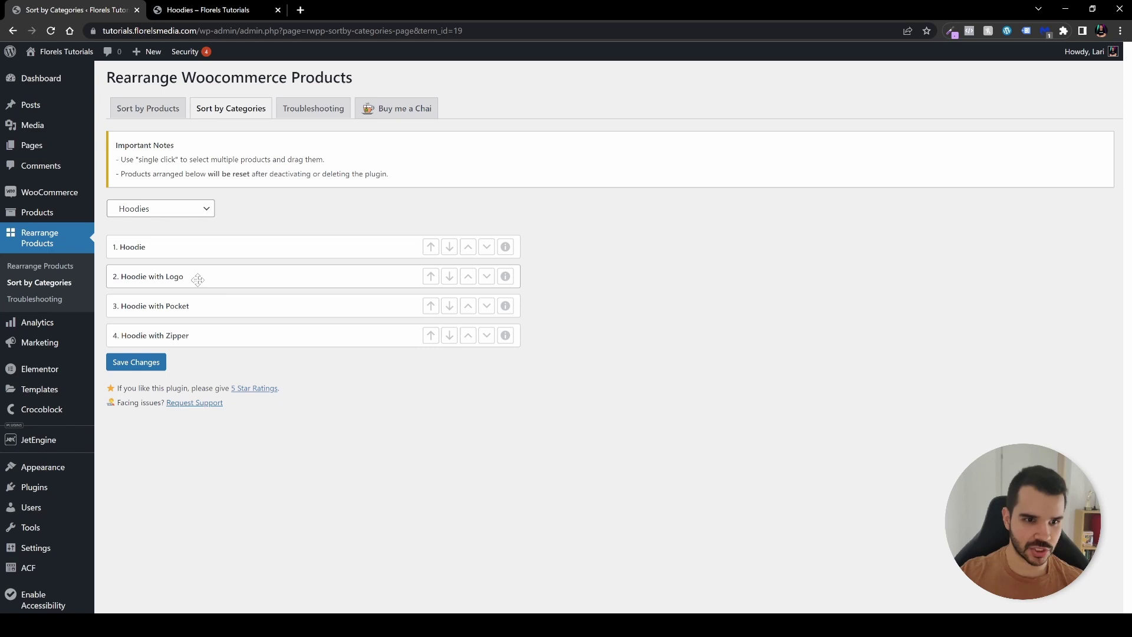
{"action": "left_click_drag", "start_coordinate": [198, 282], "coordinate": [201, 248]}
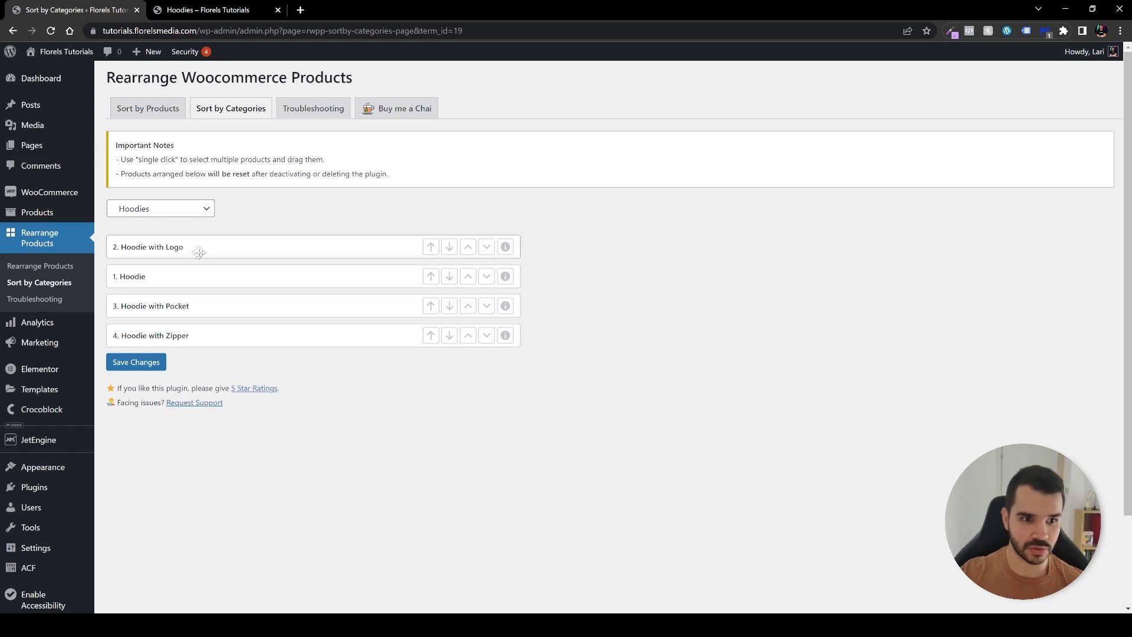
{"action": "left_click", "coordinate": [154, 366]}
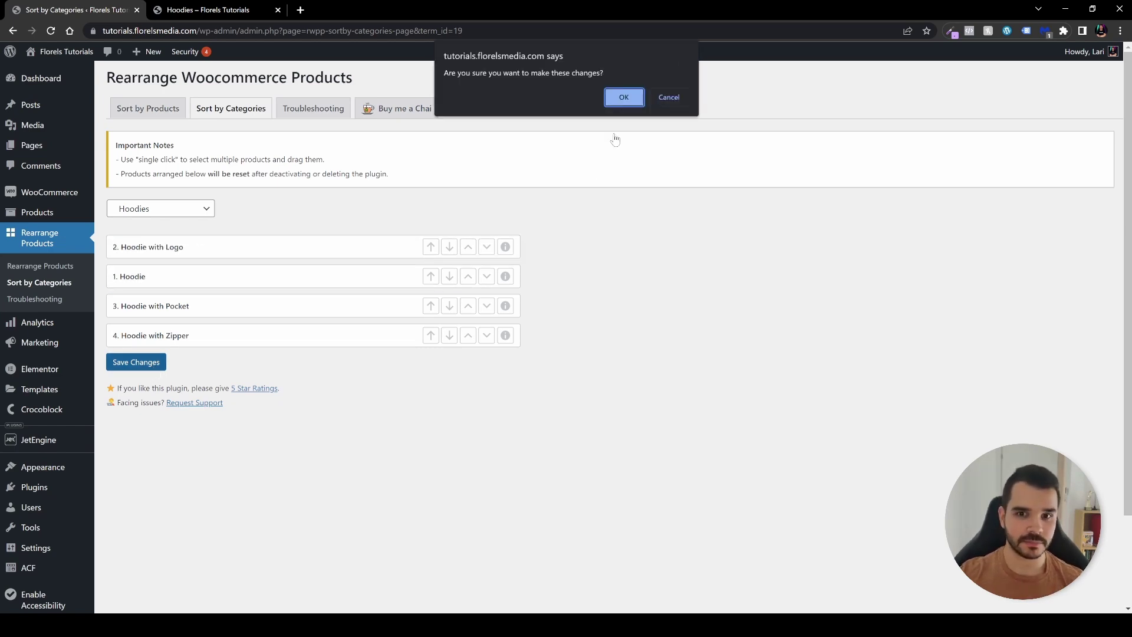
{"action": "left_click", "coordinate": [625, 100]}
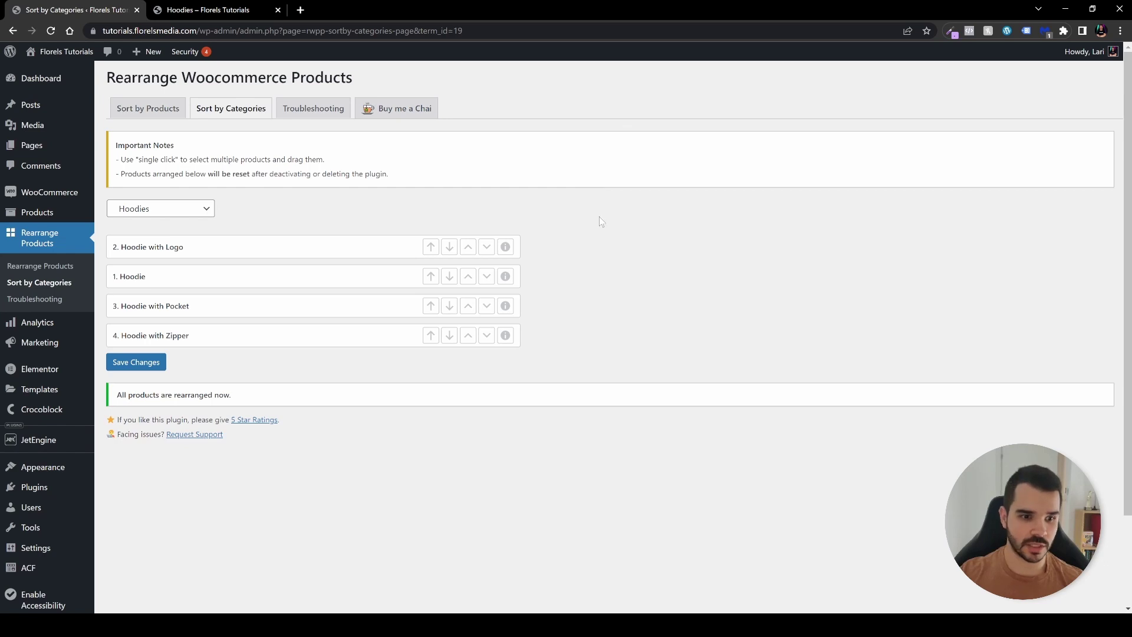
{"action": "key", "text": "ctrl+Tab"}
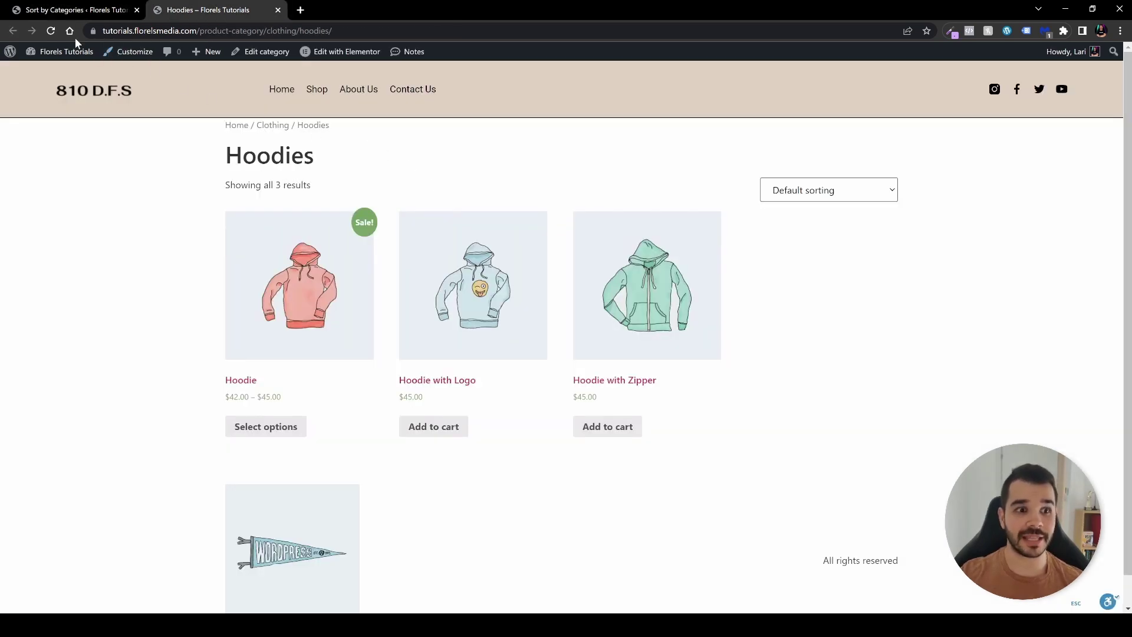
{"action": "left_click", "coordinate": [50, 32]}
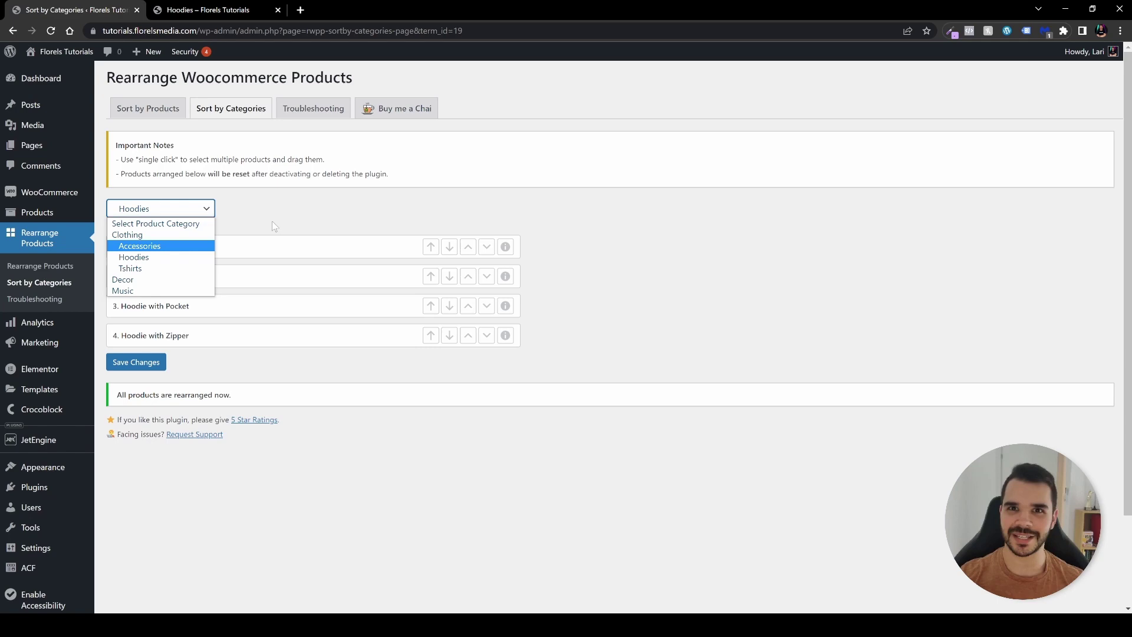
{"action": "left_click", "coordinate": [271, 221]}
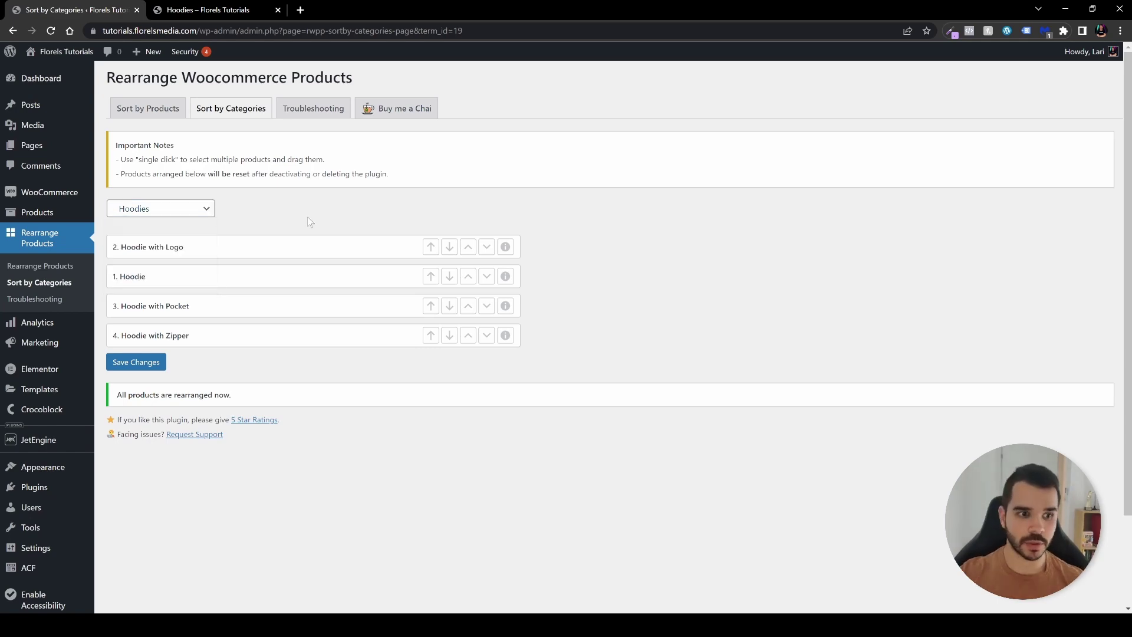
Edit the Hoodie product, change its Advanced menu order to 1, and update it
{"action": "left_click", "coordinate": [41, 215]}
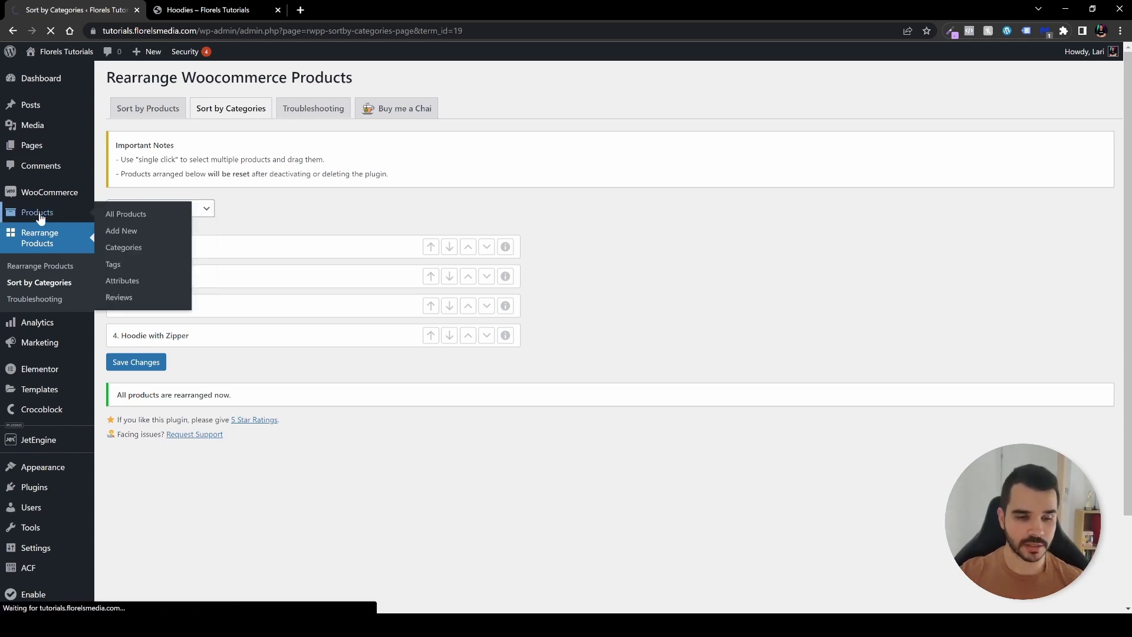
{"action": "scroll", "coordinate": [239, 412], "scroll_direction": "down", "scroll_amount": 10}
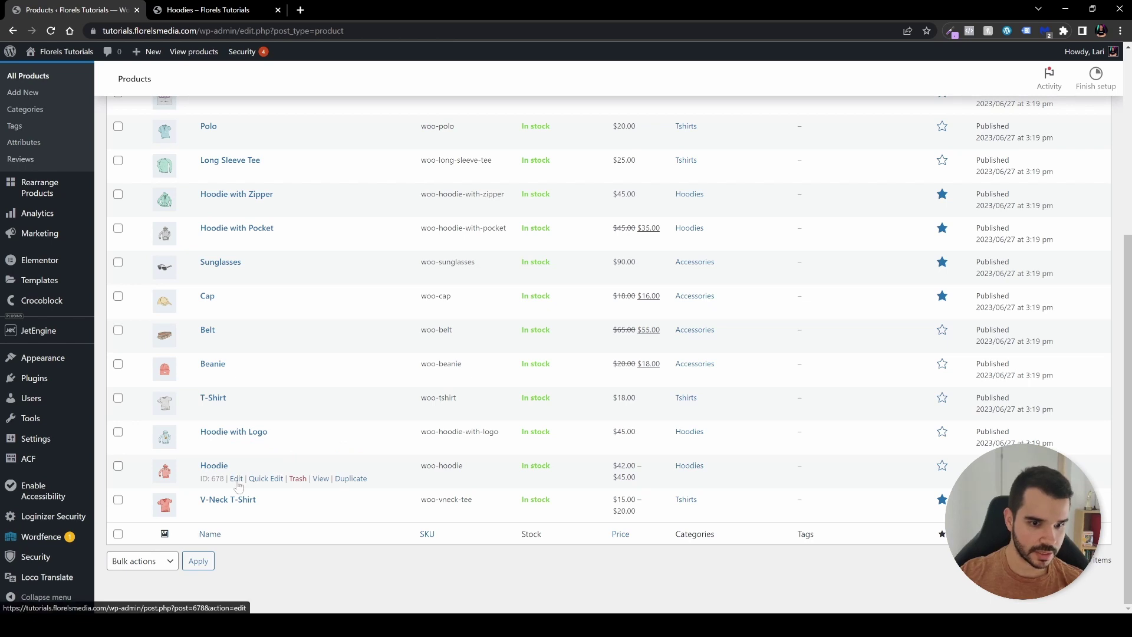
{"action": "left_click", "coordinate": [237, 479]}
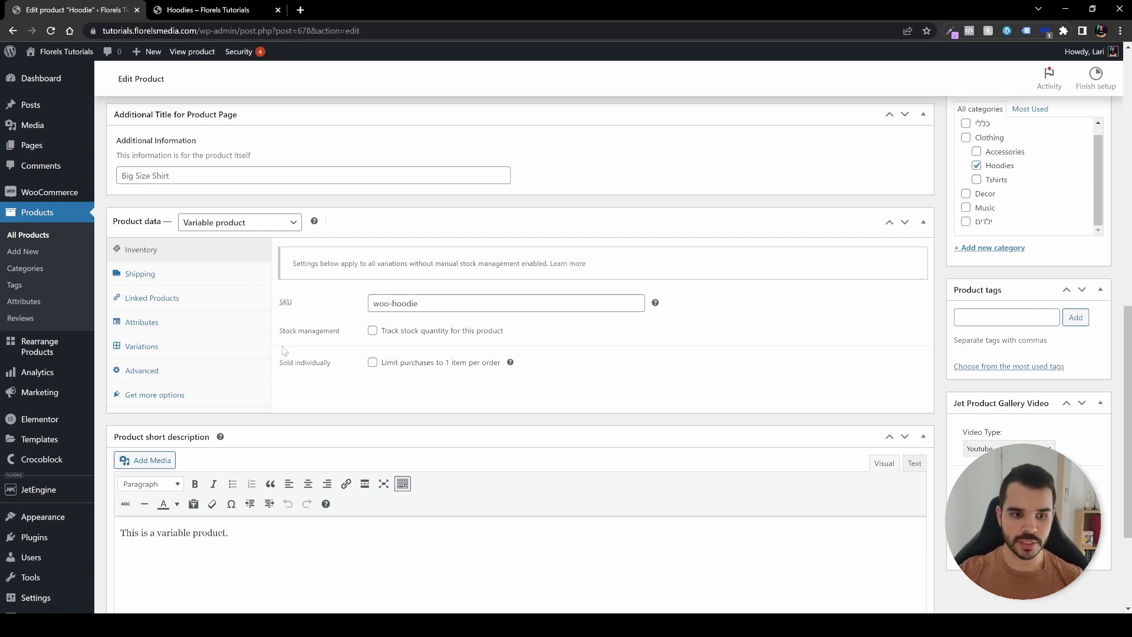
{"action": "left_click", "coordinate": [168, 375]}
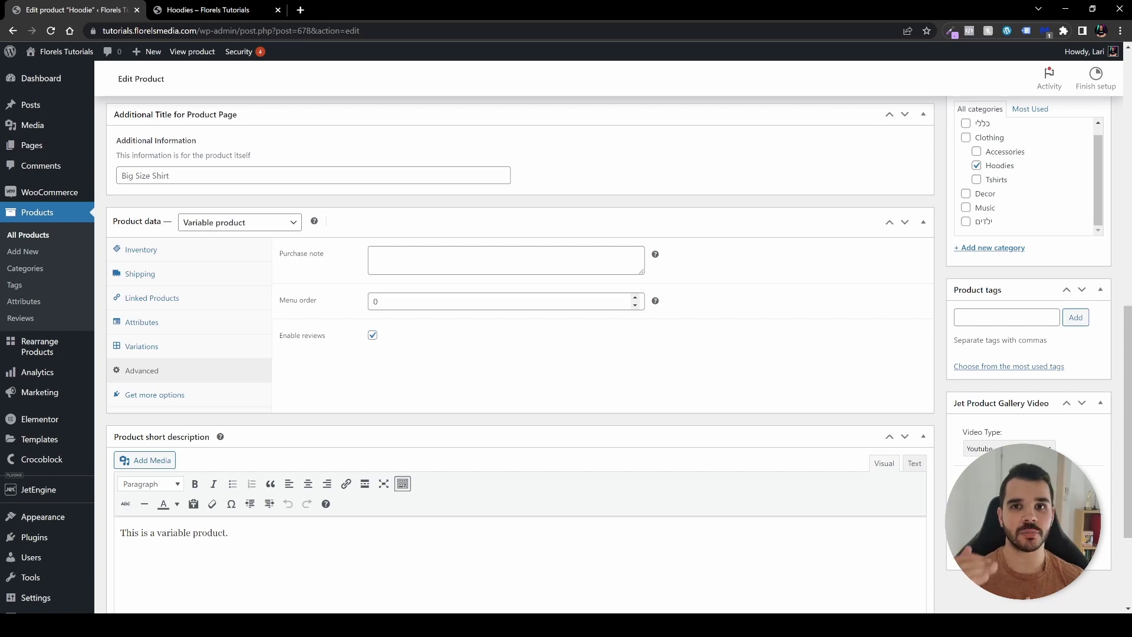
{"action": "left_click", "coordinate": [414, 301]}
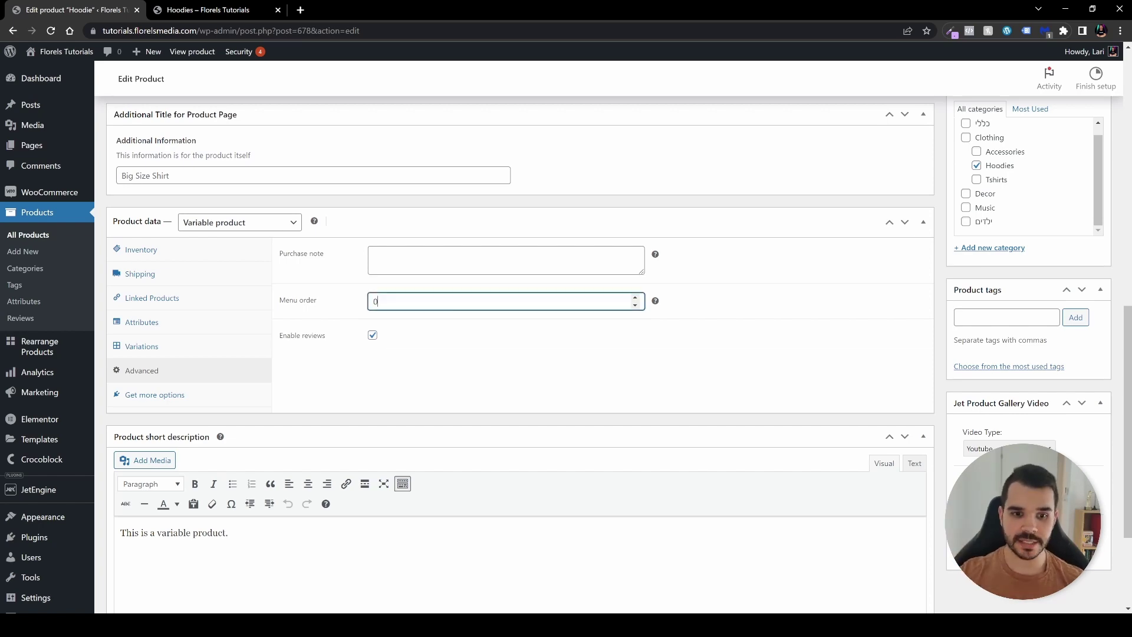
{"action": "key", "text": "BackSpace"}
{"action": "type", "text": "1"}
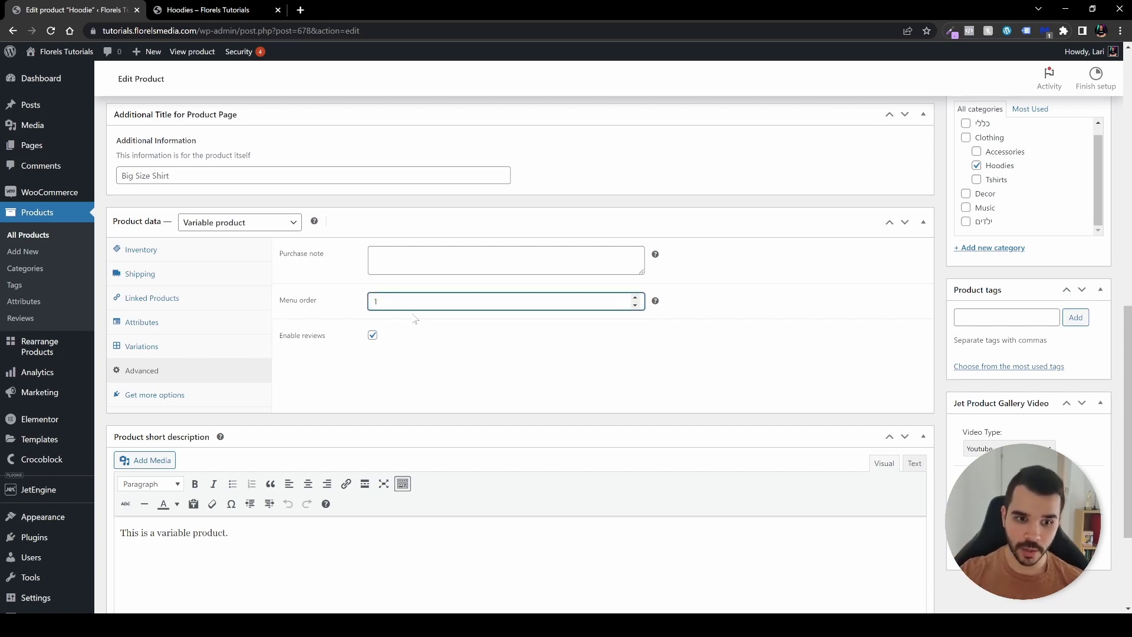
{"action": "scroll", "coordinate": [1043, 277], "scroll_direction": "up", "scroll_amount": 10}
{"action": "left_click", "coordinate": [1081, 300]}
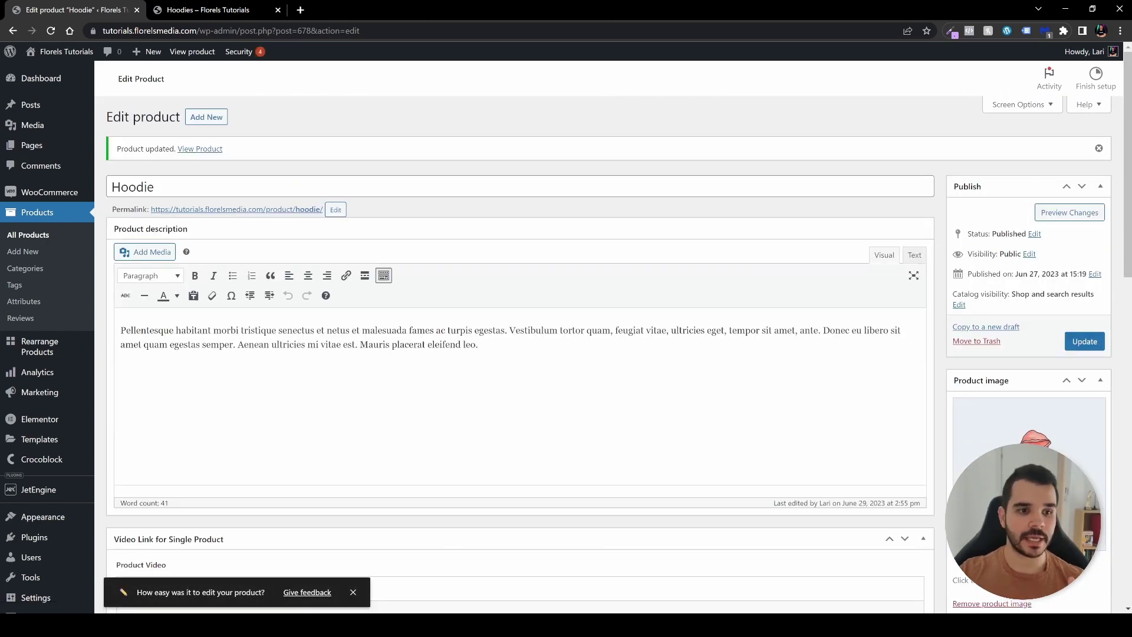
Set Hoodie with Logo's menu order to 1 and update the product
{"action": "left_click", "coordinate": [41, 236]}
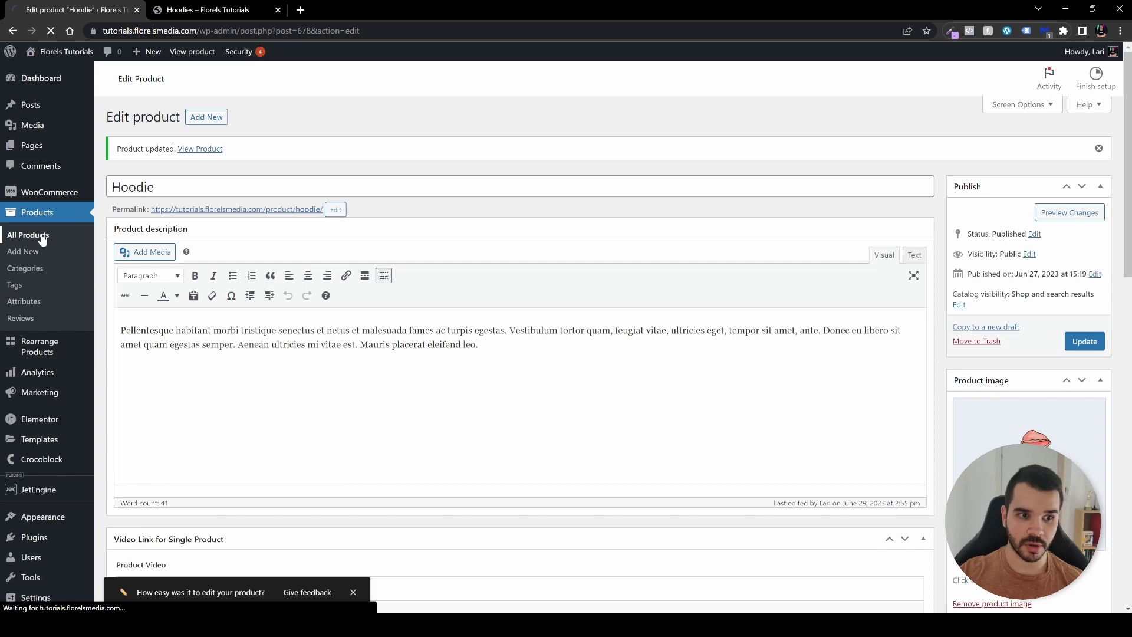
{"action": "scroll", "coordinate": [271, 319], "scroll_direction": "down", "scroll_amount": 3}
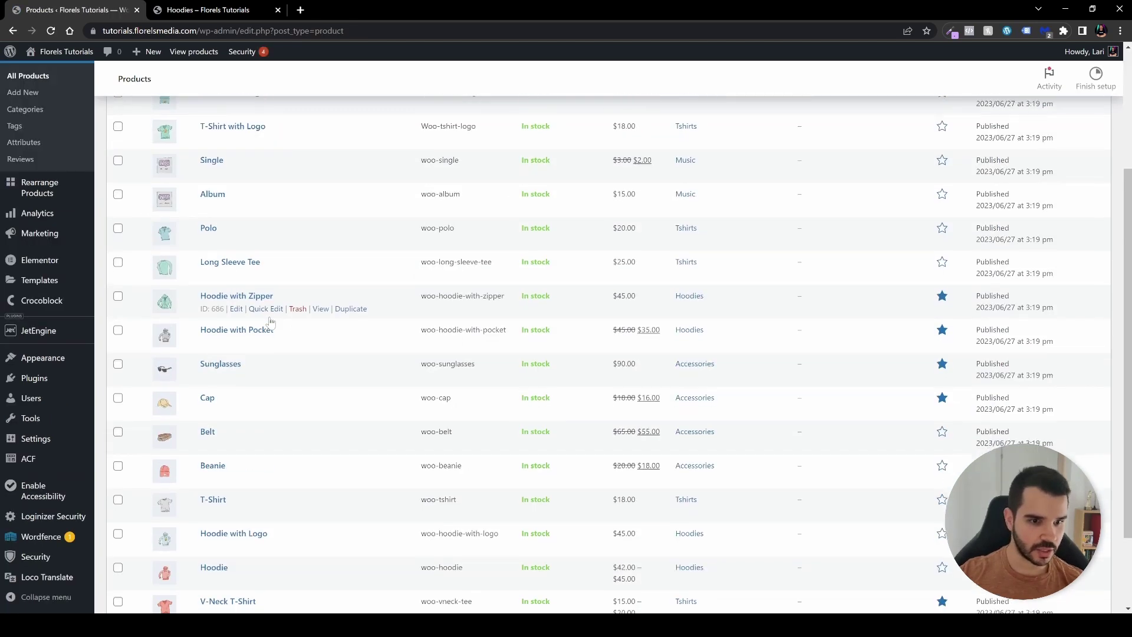
{"action": "scroll", "coordinate": [271, 320], "scroll_direction": "down", "scroll_amount": 2}
{"action": "left_click", "coordinate": [236, 444]}
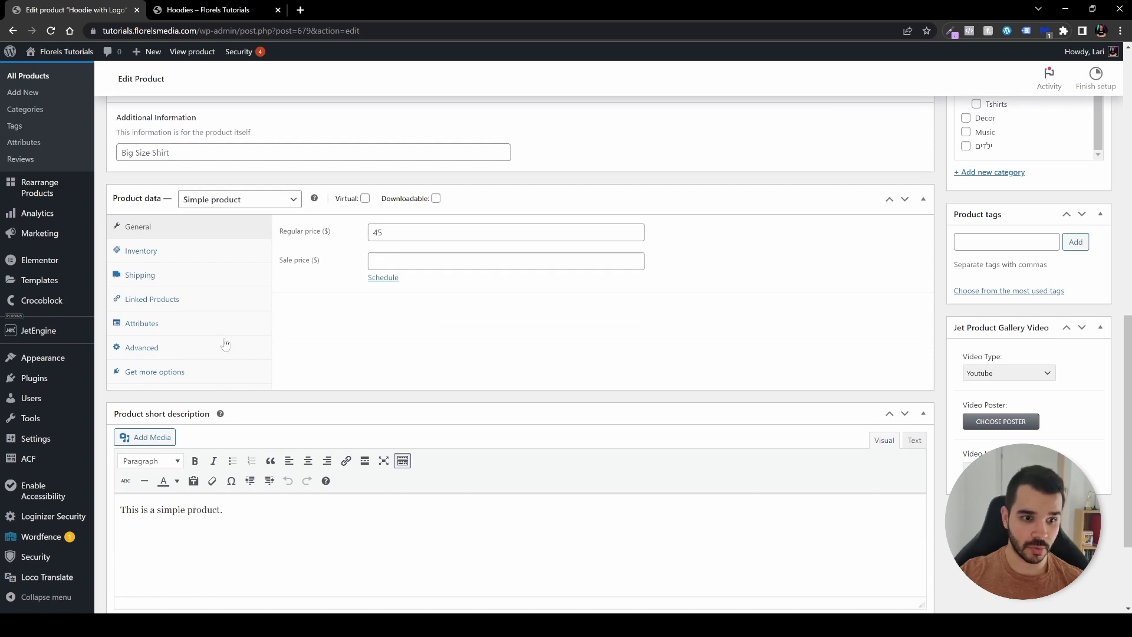
{"action": "left_click", "coordinate": [141, 347]}
{"action": "double_click", "coordinate": [375, 278]}
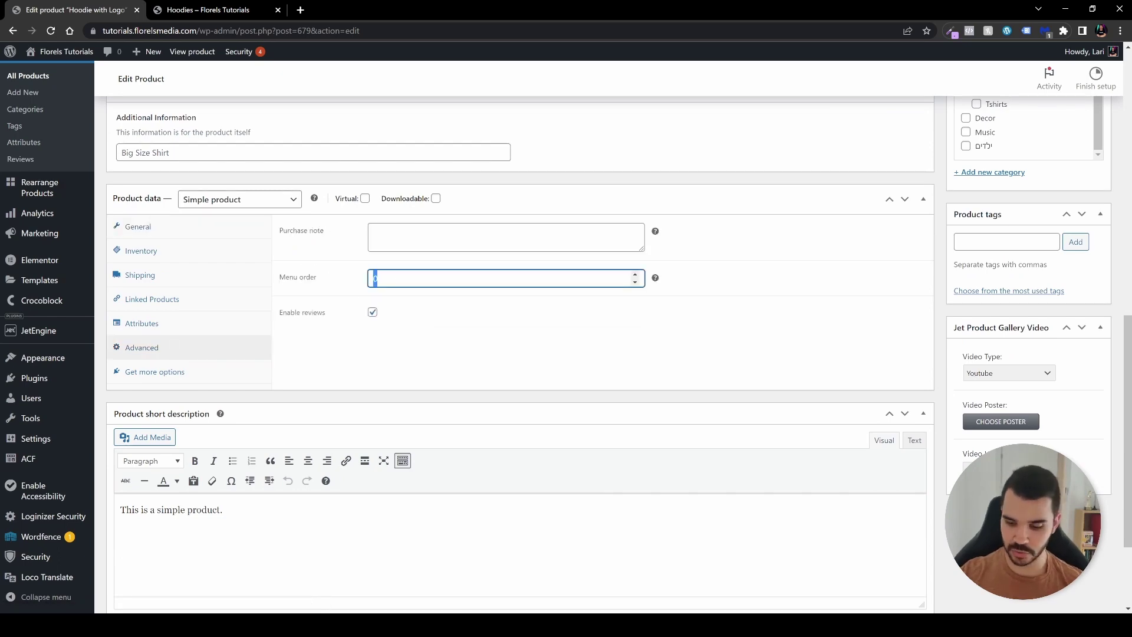
{"action": "type", "text": "1"}
{"action": "left_click", "coordinate": [1083, 299]}
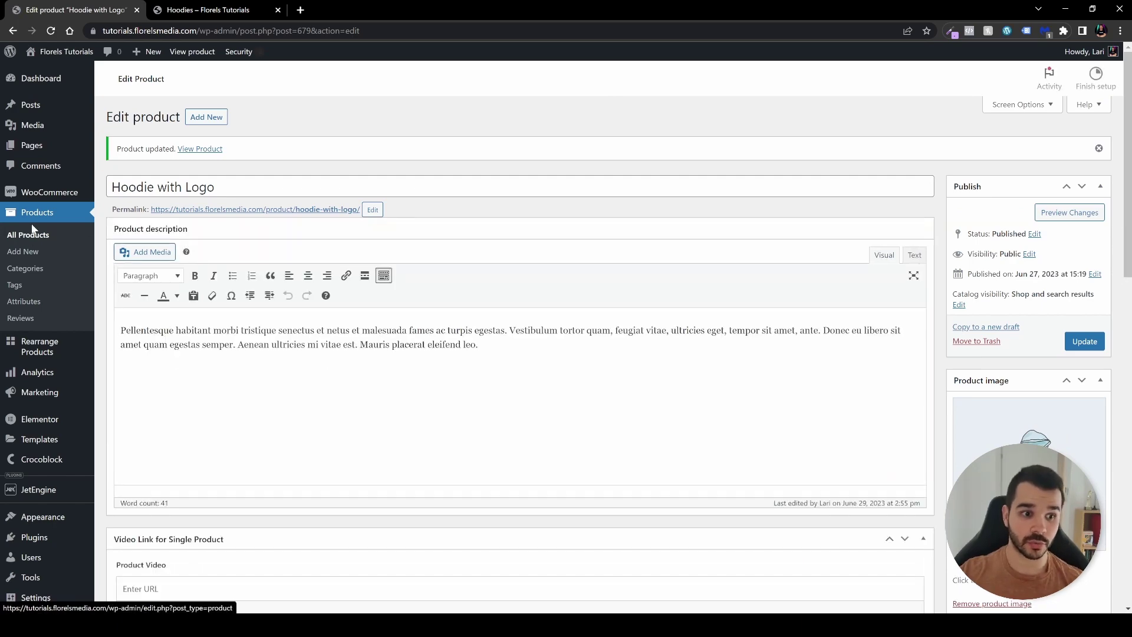
Change Hoodie with Zipper's menu order, entering 2, and update the product
{"action": "left_click", "coordinate": [39, 219]}
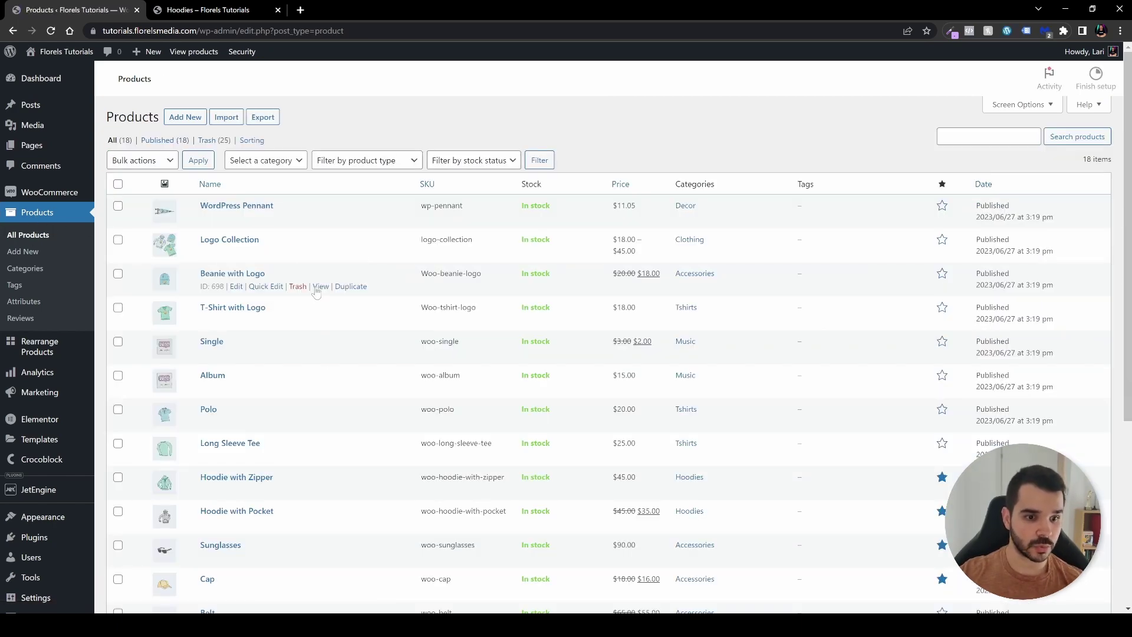
{"action": "scroll", "coordinate": [283, 295], "scroll_direction": "down", "scroll_amount": 2}
{"action": "left_click", "coordinate": [235, 372]}
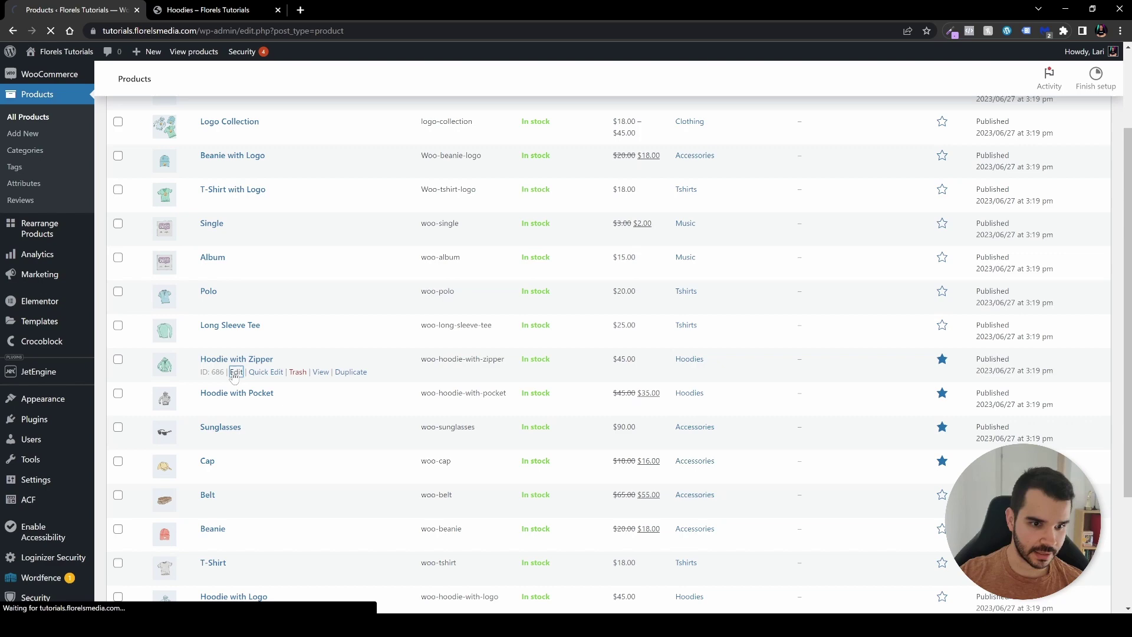
{"action": "scroll", "coordinate": [238, 358], "scroll_direction": "down", "scroll_amount": 4}
{"action": "scroll", "coordinate": [238, 359], "scroll_direction": "down", "scroll_amount": 7}
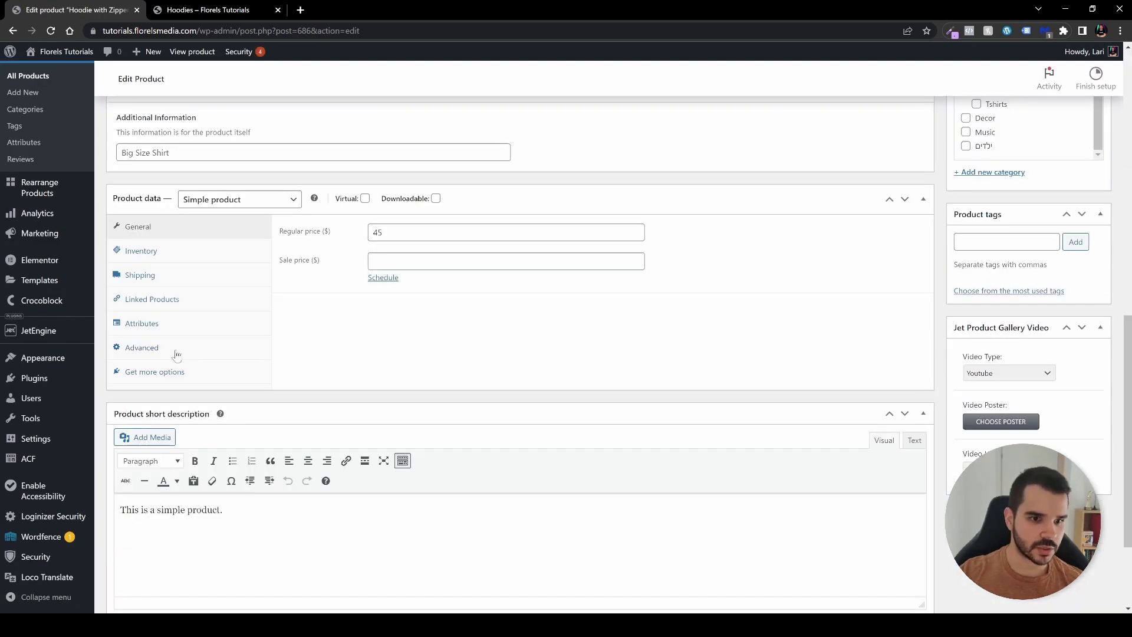
{"action": "left_click", "coordinate": [175, 352]}
{"action": "double_click", "coordinate": [375, 278]}
{"action": "type", "text": "2"}
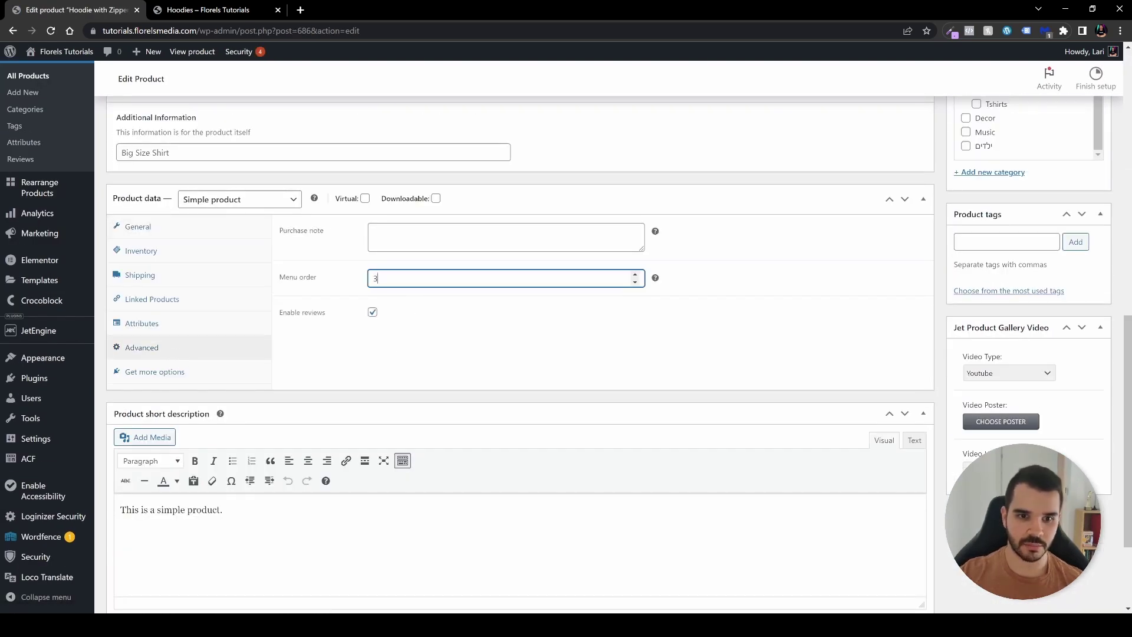
{"action": "scroll", "coordinate": [1073, 295], "scroll_direction": "up", "scroll_amount": 11}
{"action": "left_click", "coordinate": [1073, 304]}
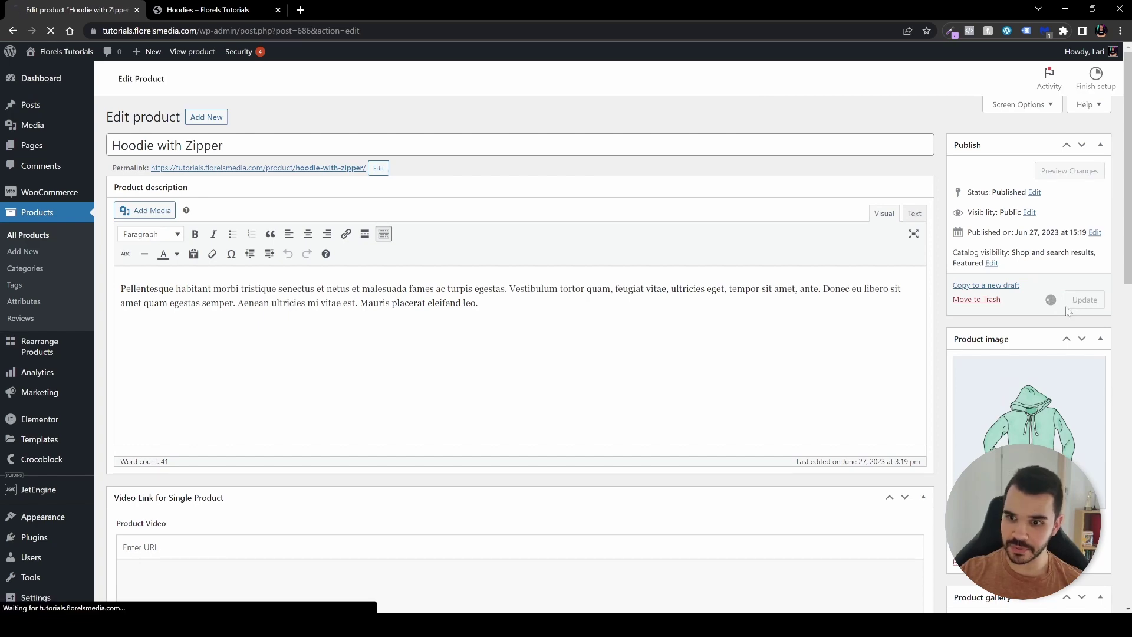
Check the Hoodies shop page, then deactivate Rearrange Woocommerce Products under Installed Plugins
{"action": "left_click", "coordinate": [224, 11]}
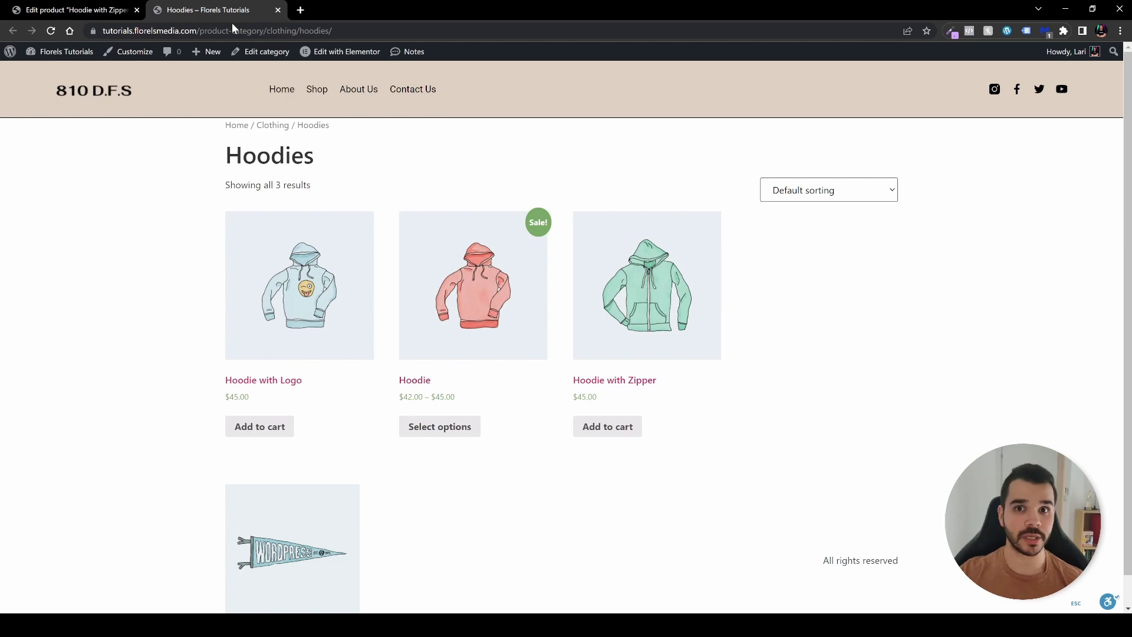
{"action": "left_click", "coordinate": [77, 10]}
{"action": "left_click", "coordinate": [35, 537]}
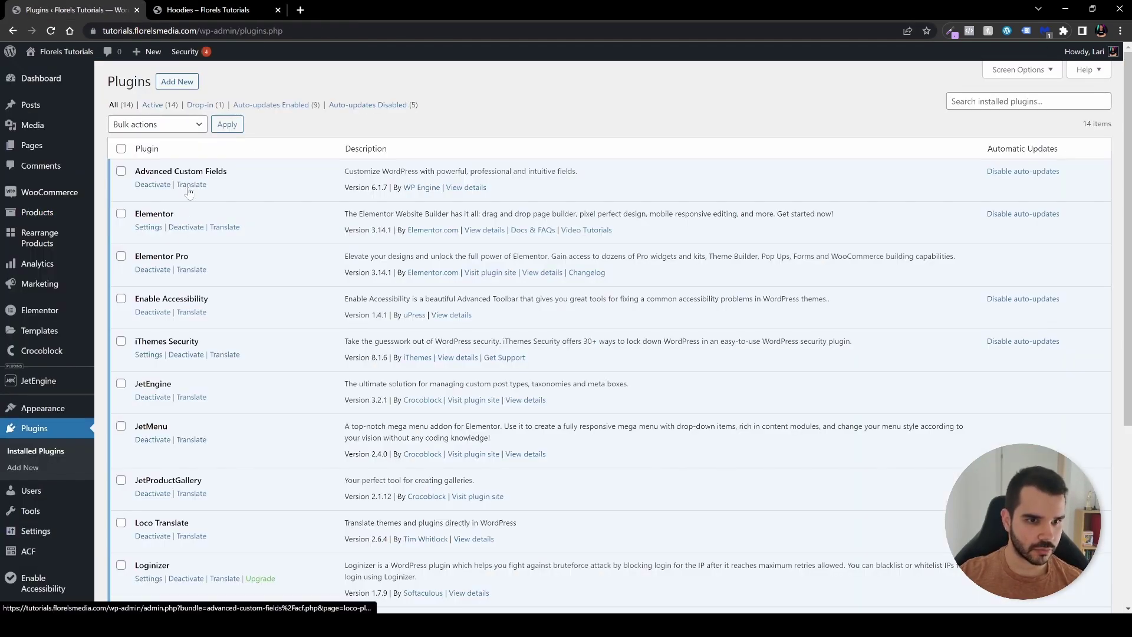
{"action": "scroll", "coordinate": [263, 375], "scroll_direction": "down", "scroll_amount": 2}
{"action": "scroll", "coordinate": [263, 375], "scroll_direction": "down", "scroll_amount": 3}
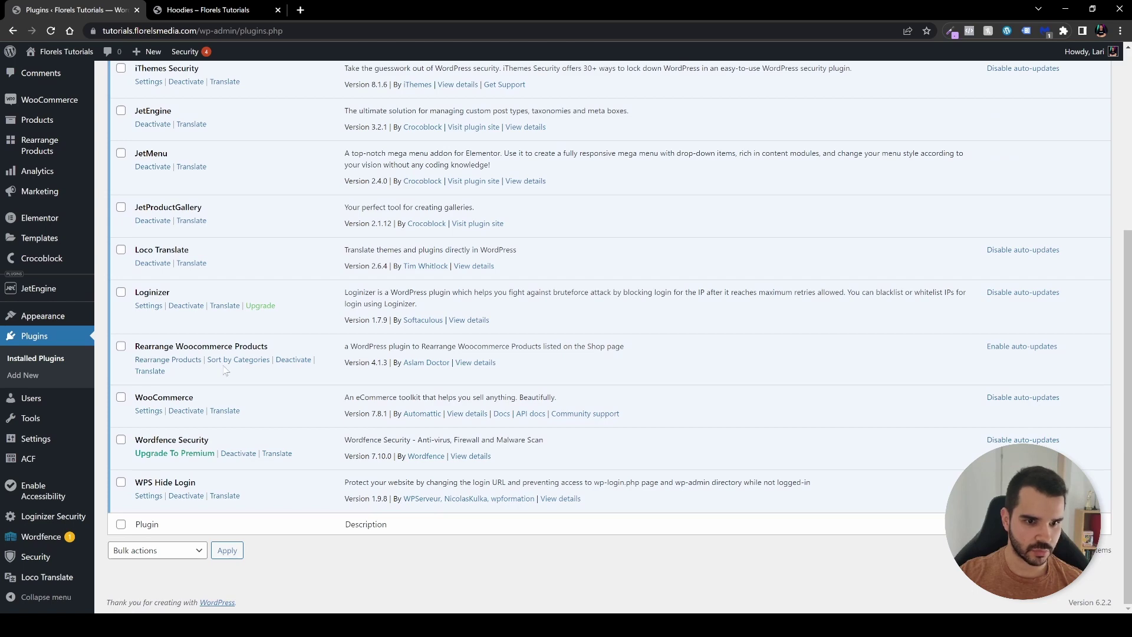
{"action": "left_click", "coordinate": [293, 359]}
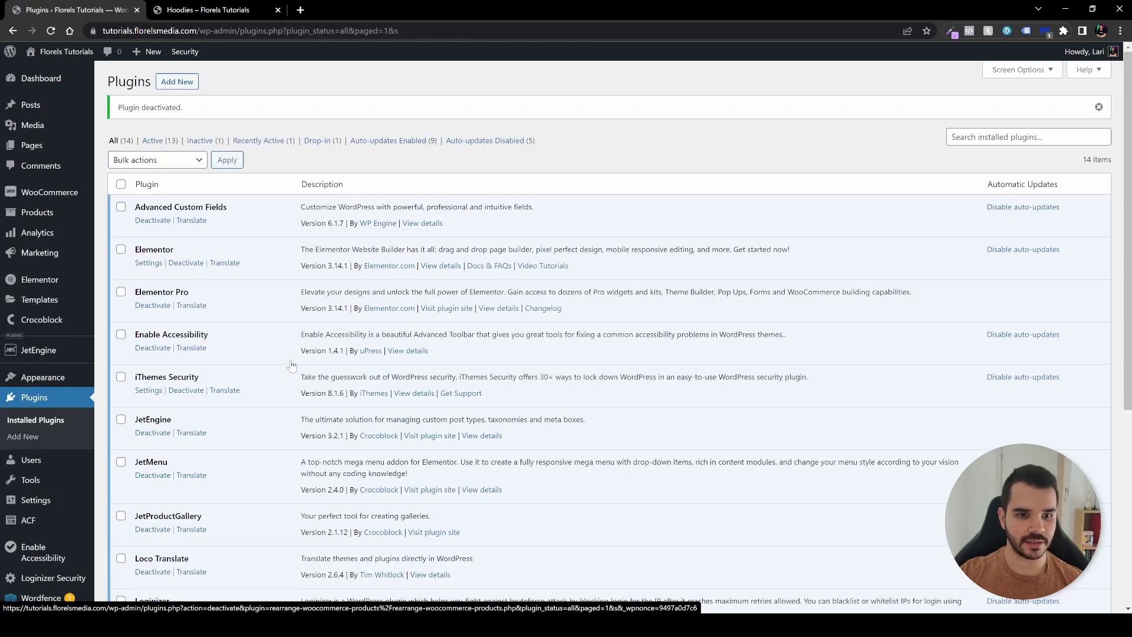
Reload the Hoodies shop page to verify the Hoodie, Logo, Zipper order, then return to admin
{"action": "key", "text": "ctrl+Tab"}
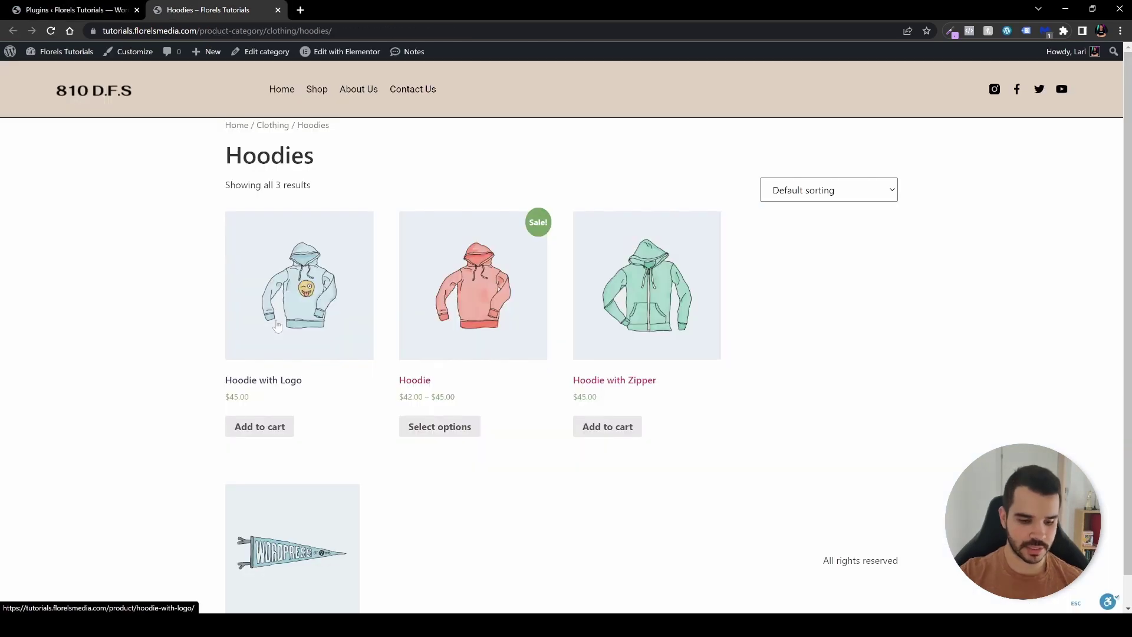
{"action": "key", "text": "F5"}
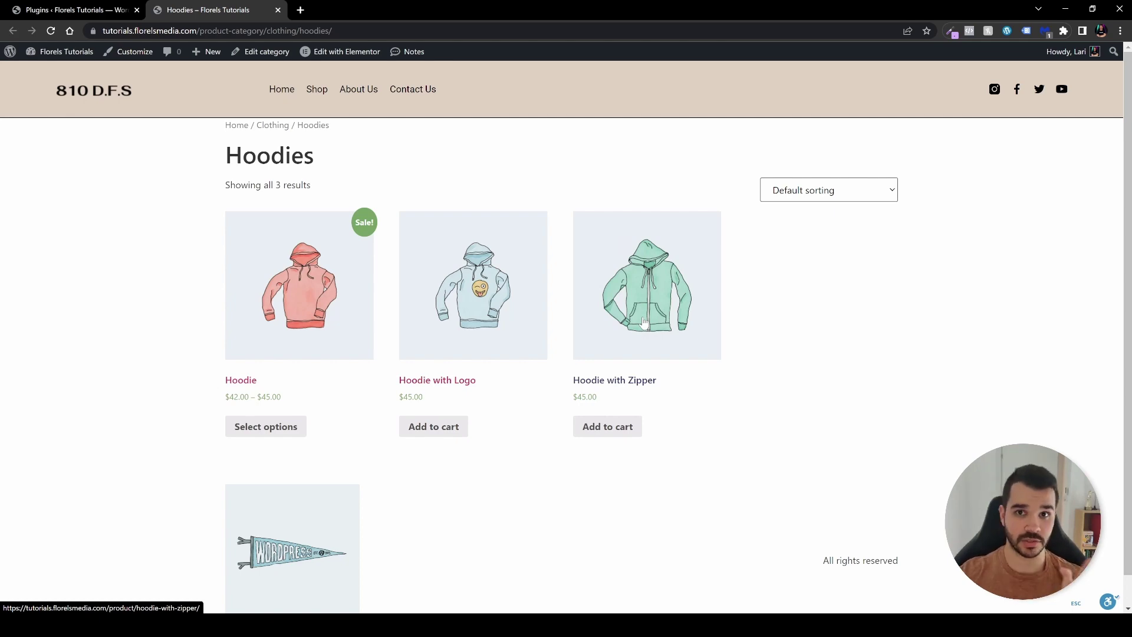
{"action": "left_click", "coordinate": [76, 9]}
Change Hoodie with Zipper's menu order, entering 2, and save the product
{"action": "left_click", "coordinate": [38, 212]}
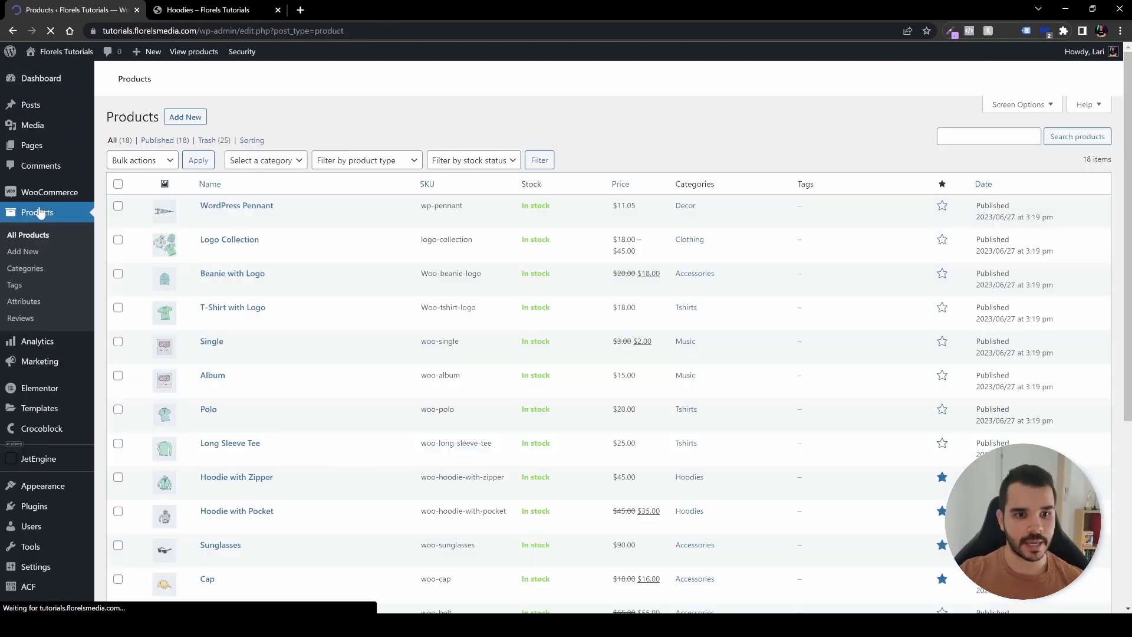
{"action": "scroll", "coordinate": [229, 338], "scroll_direction": "down", "scroll_amount": 5}
{"action": "scroll", "coordinate": [230, 338], "scroll_direction": "up", "scroll_amount": 3}
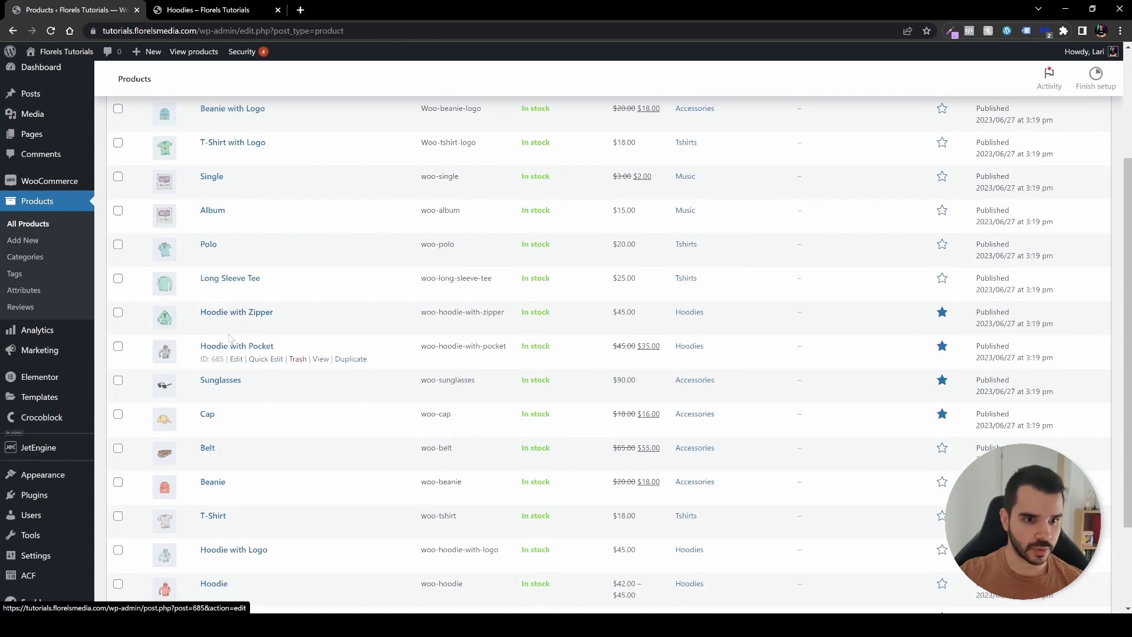
{"action": "left_click", "coordinate": [237, 313]}
{"action": "scroll", "coordinate": [188, 417], "scroll_direction": "down", "scroll_amount": 8}
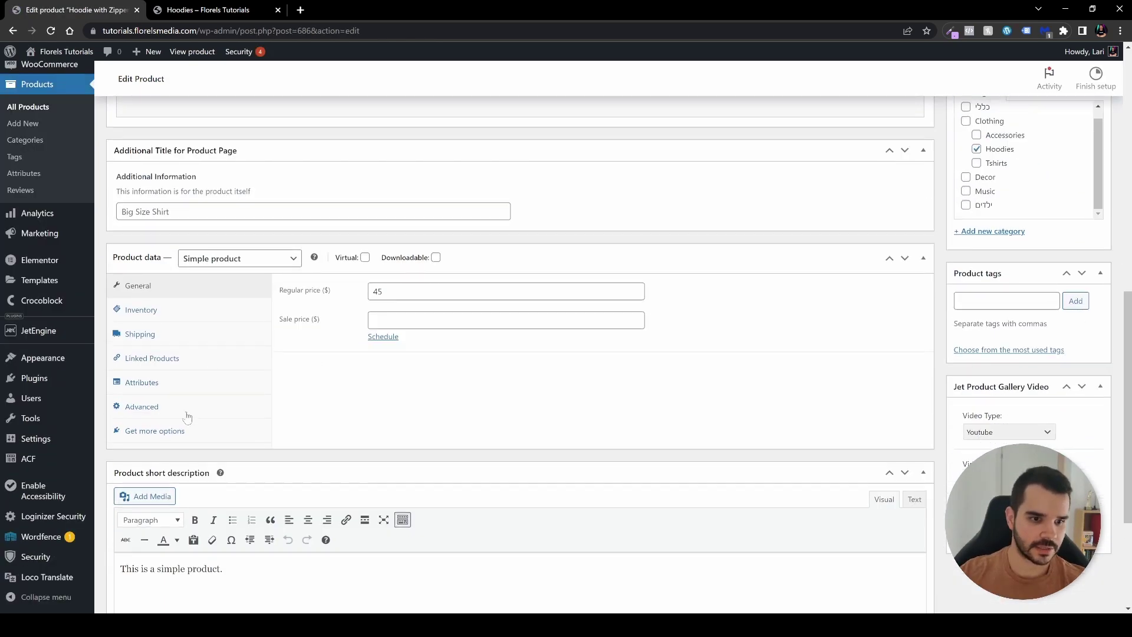
{"action": "left_click", "coordinate": [152, 407]}
{"action": "double_click", "coordinate": [375, 337]}
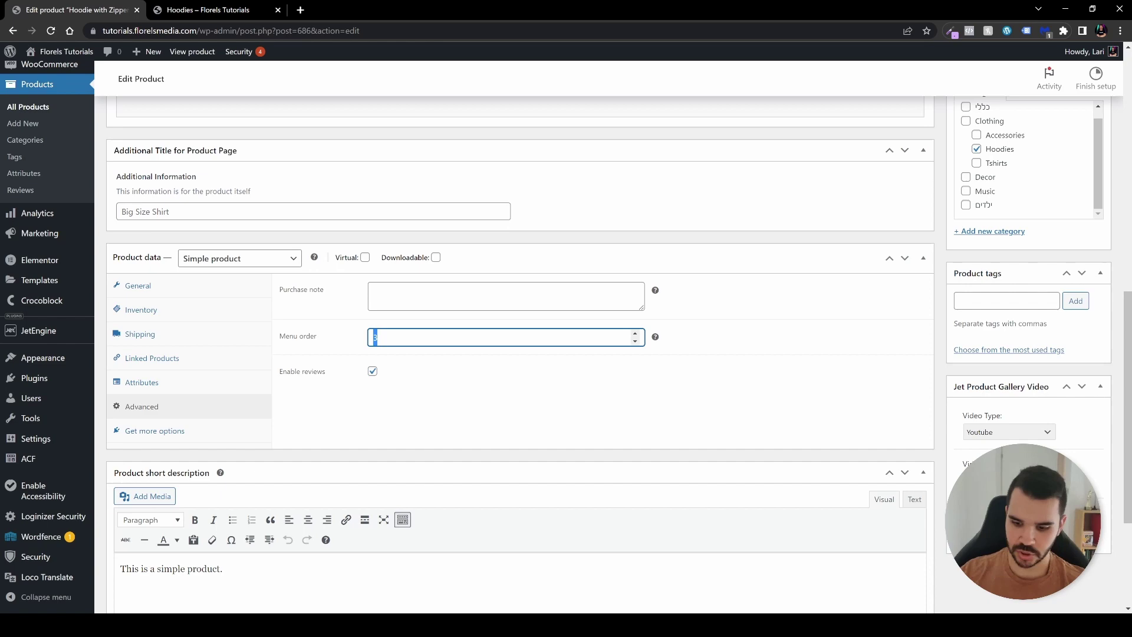
{"action": "type", "text": "2"}
{"action": "key", "text": "Return"}
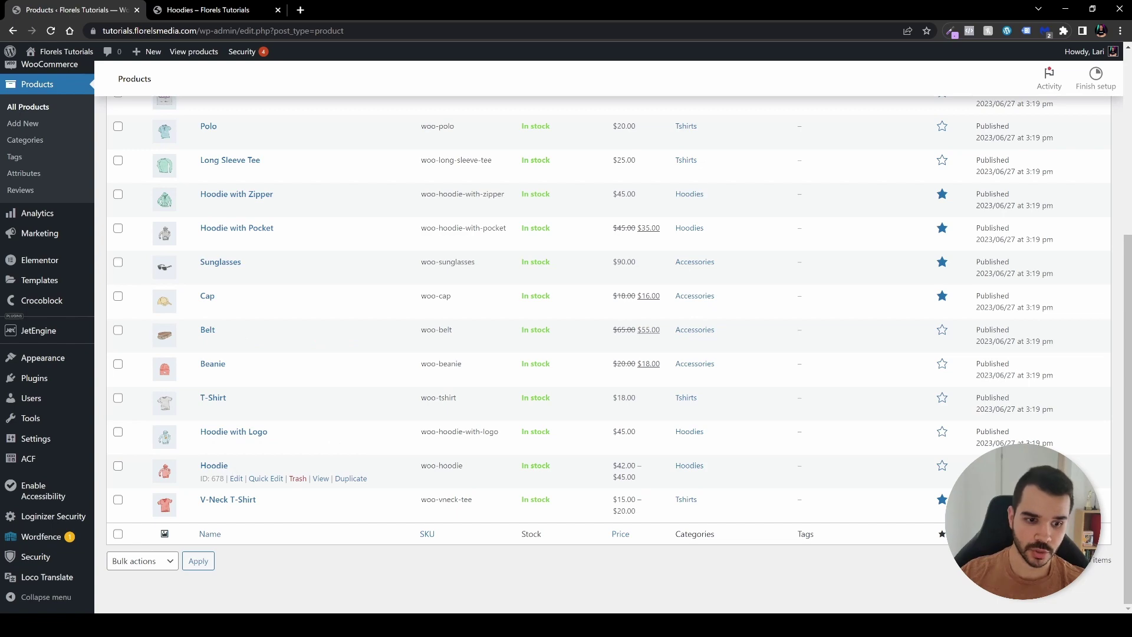
Set the Hoodie product's menu order to 3 and update it
{"action": "left_click", "coordinate": [236, 478]}
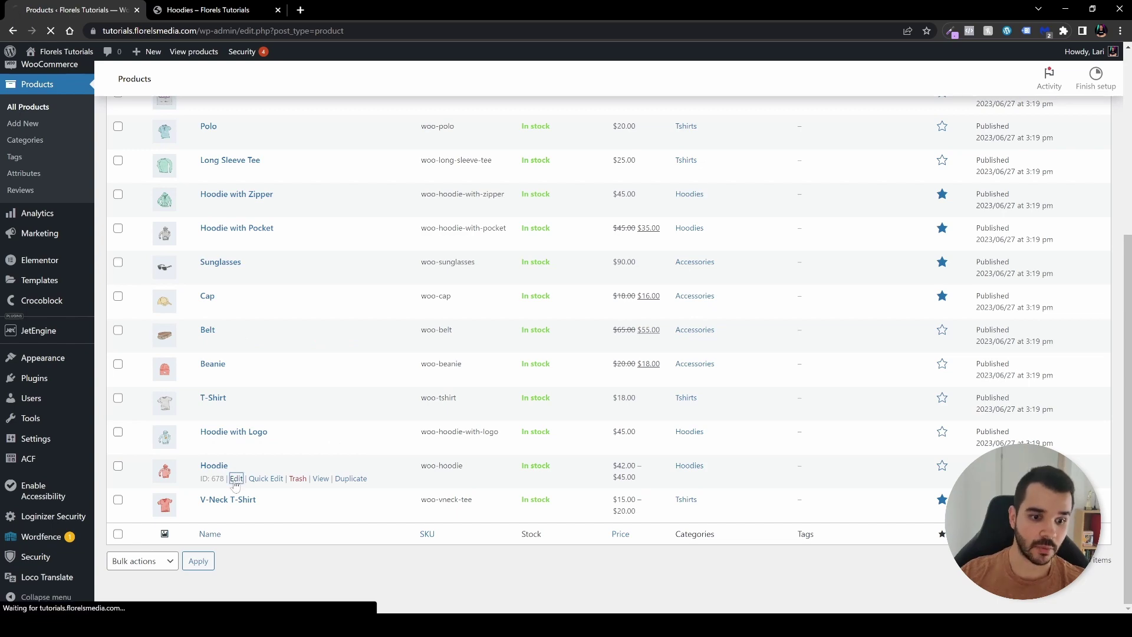
{"action": "scroll", "coordinate": [366, 382], "scroll_direction": "down", "scroll_amount": 7}
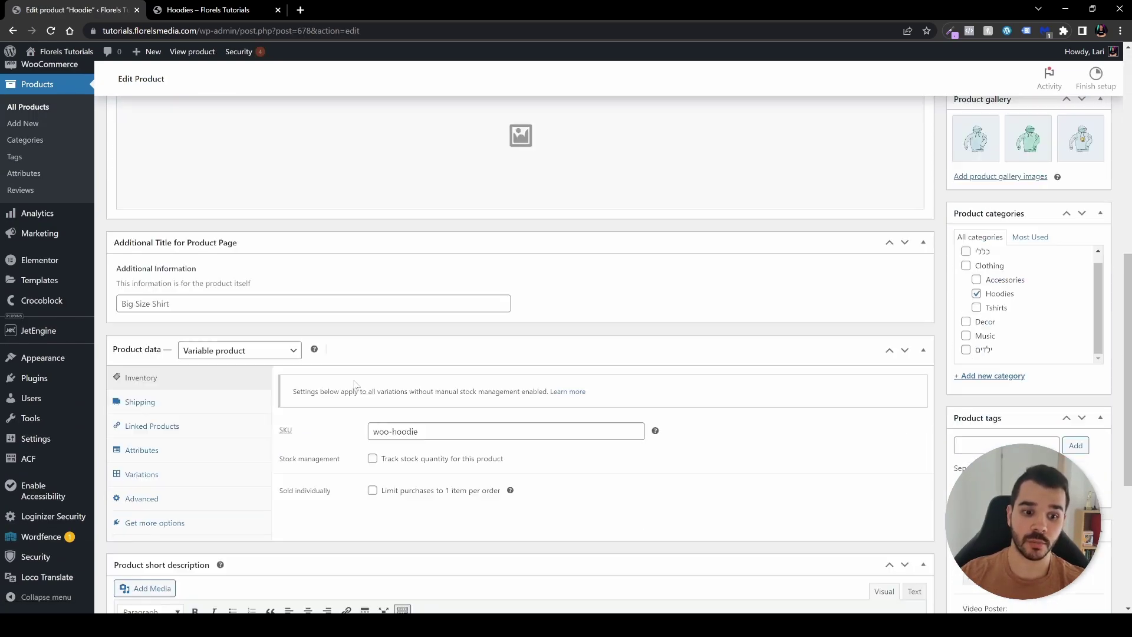
{"action": "scroll", "coordinate": [355, 383], "scroll_direction": "down", "scroll_amount": 2}
{"action": "left_click", "coordinate": [195, 410]}
{"action": "left_click", "coordinate": [501, 337]}
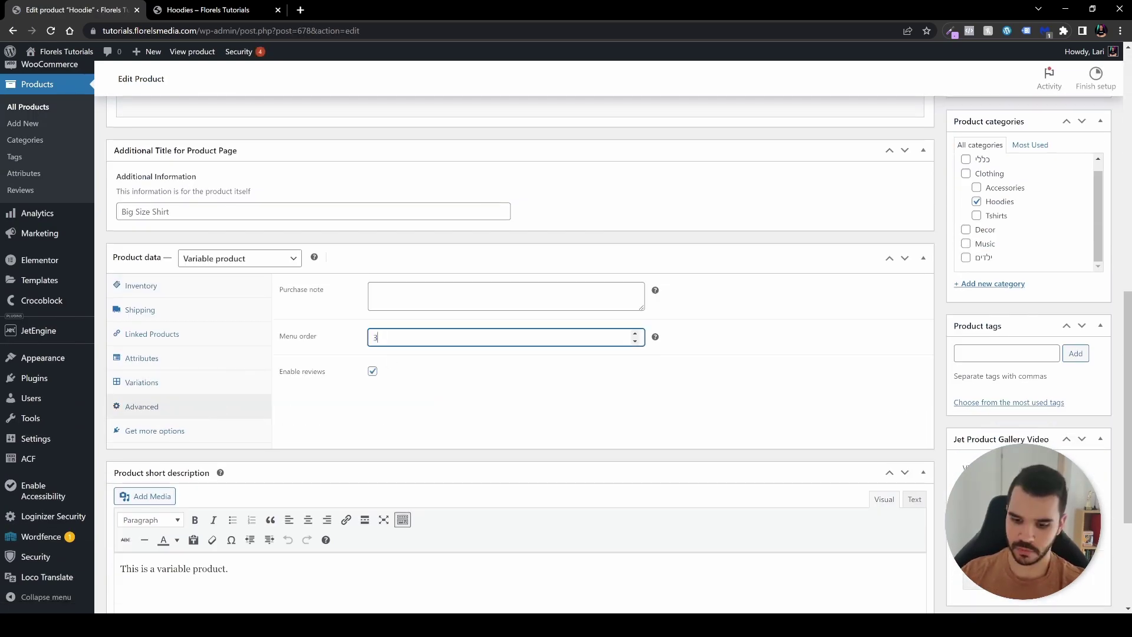
{"action": "scroll", "coordinate": [963, 354], "scroll_direction": "up", "scroll_amount": 10}
{"action": "left_click", "coordinate": [1084, 182]}
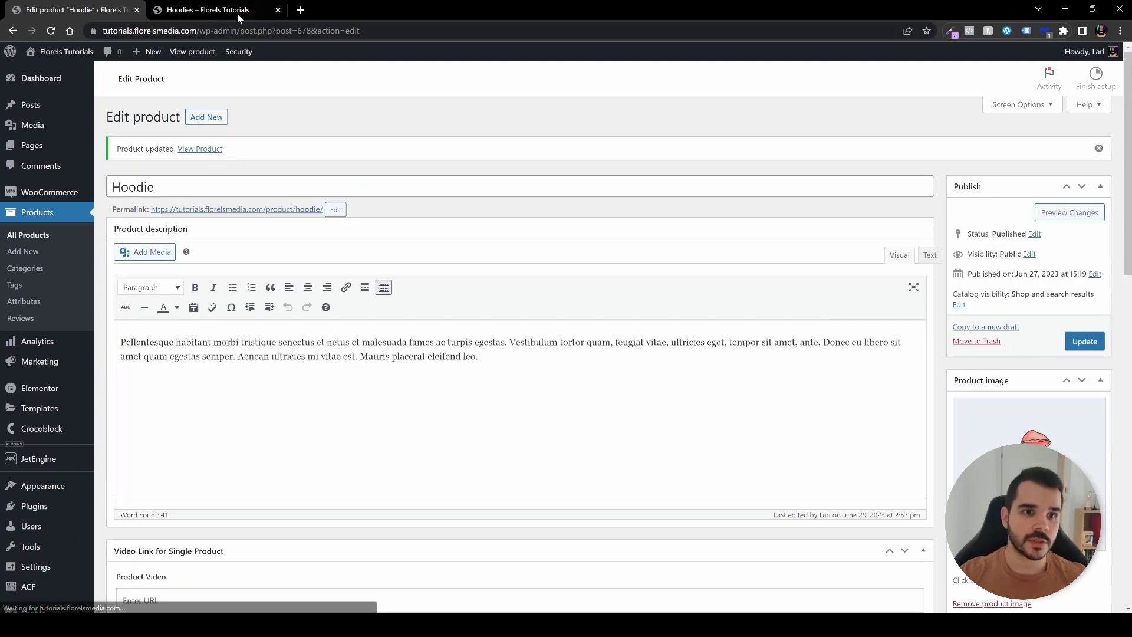
Reload the Hoodies storefront to confirm the Zipper, Logo, Hoodie order
{"action": "left_click", "coordinate": [238, 14]}
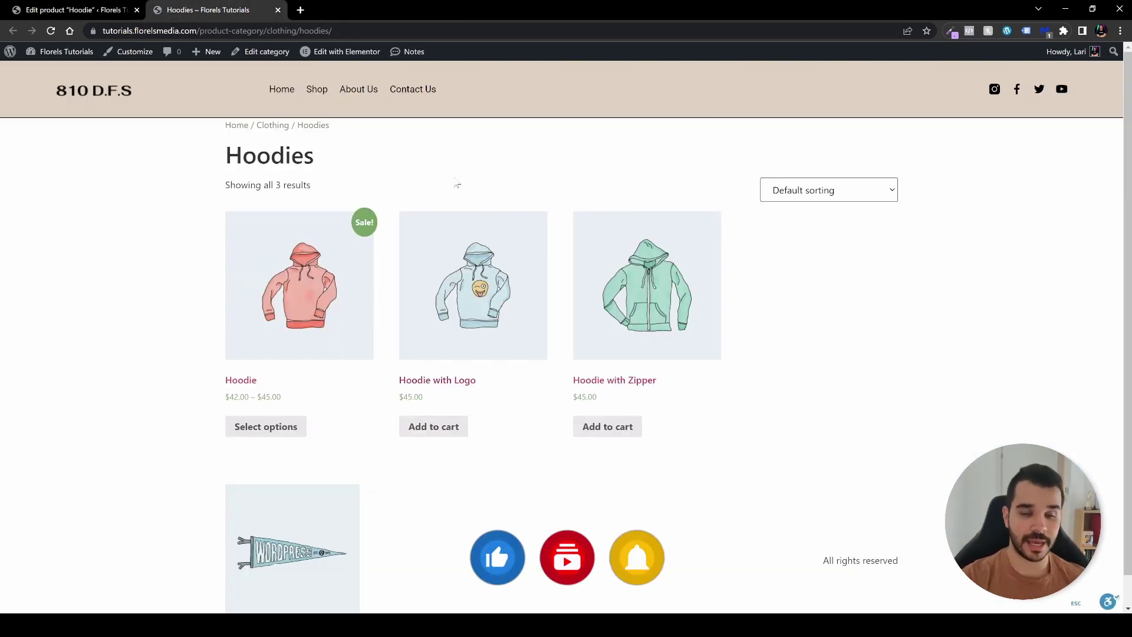
{"action": "key", "text": "F5"}
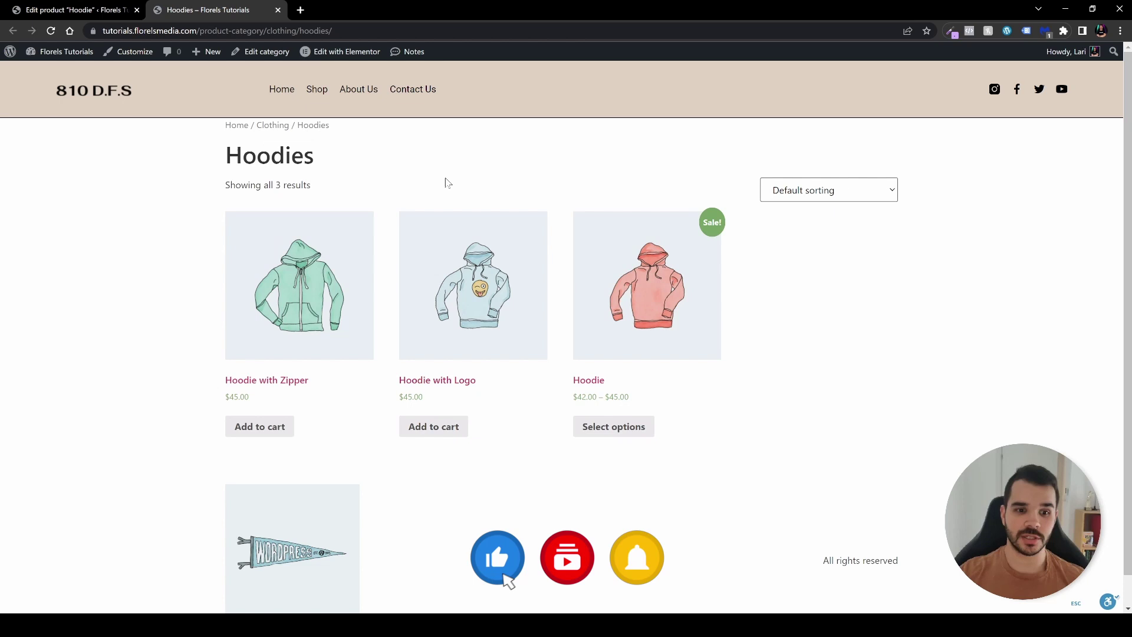